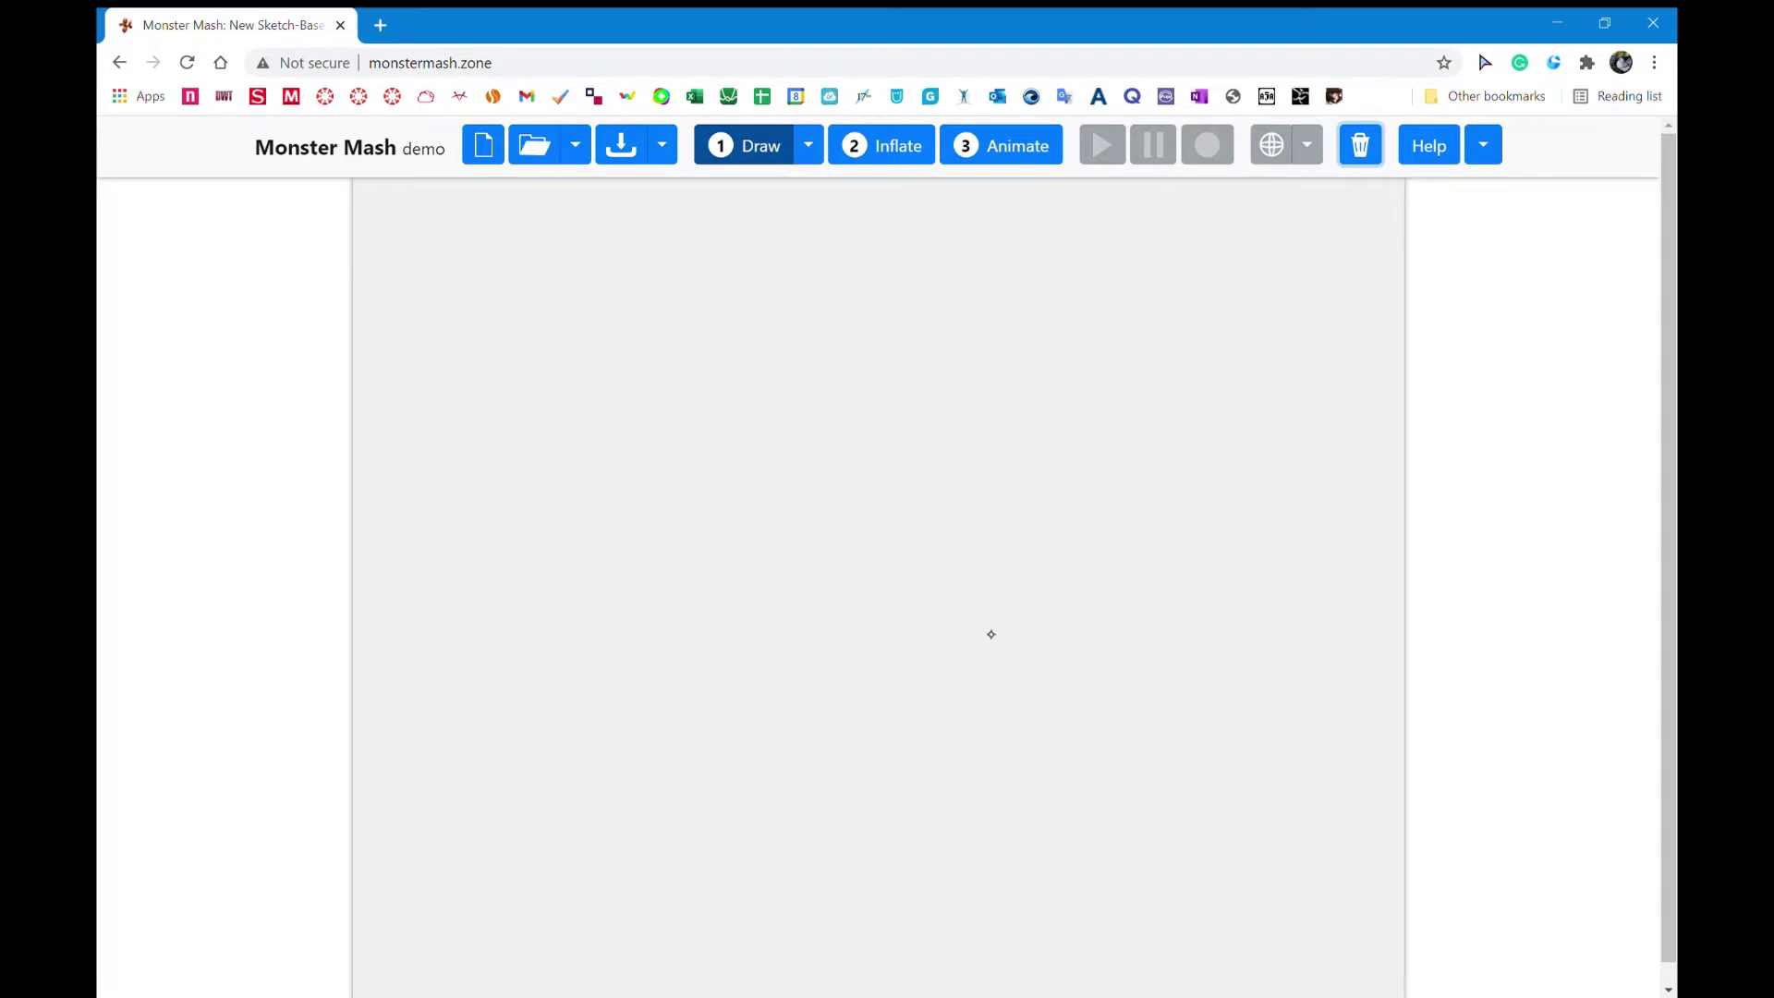
Freehand-draw the donkey's body-neck-head outline, spiky tail, two legs, mouth line and tall ear.
mouse_move(901, 575)
mouse_down()
mouse_move(809, 592)
mouse_move(747, 678)
mouse_move(800, 748)
mouse_move(959, 707)
mouse_move(978, 606)
mouse_move(945, 538)
mouse_move(976, 546)
mouse_move(1028, 504)
mouse_move(896, 457)
mouse_move(901, 576)
mouse_up()
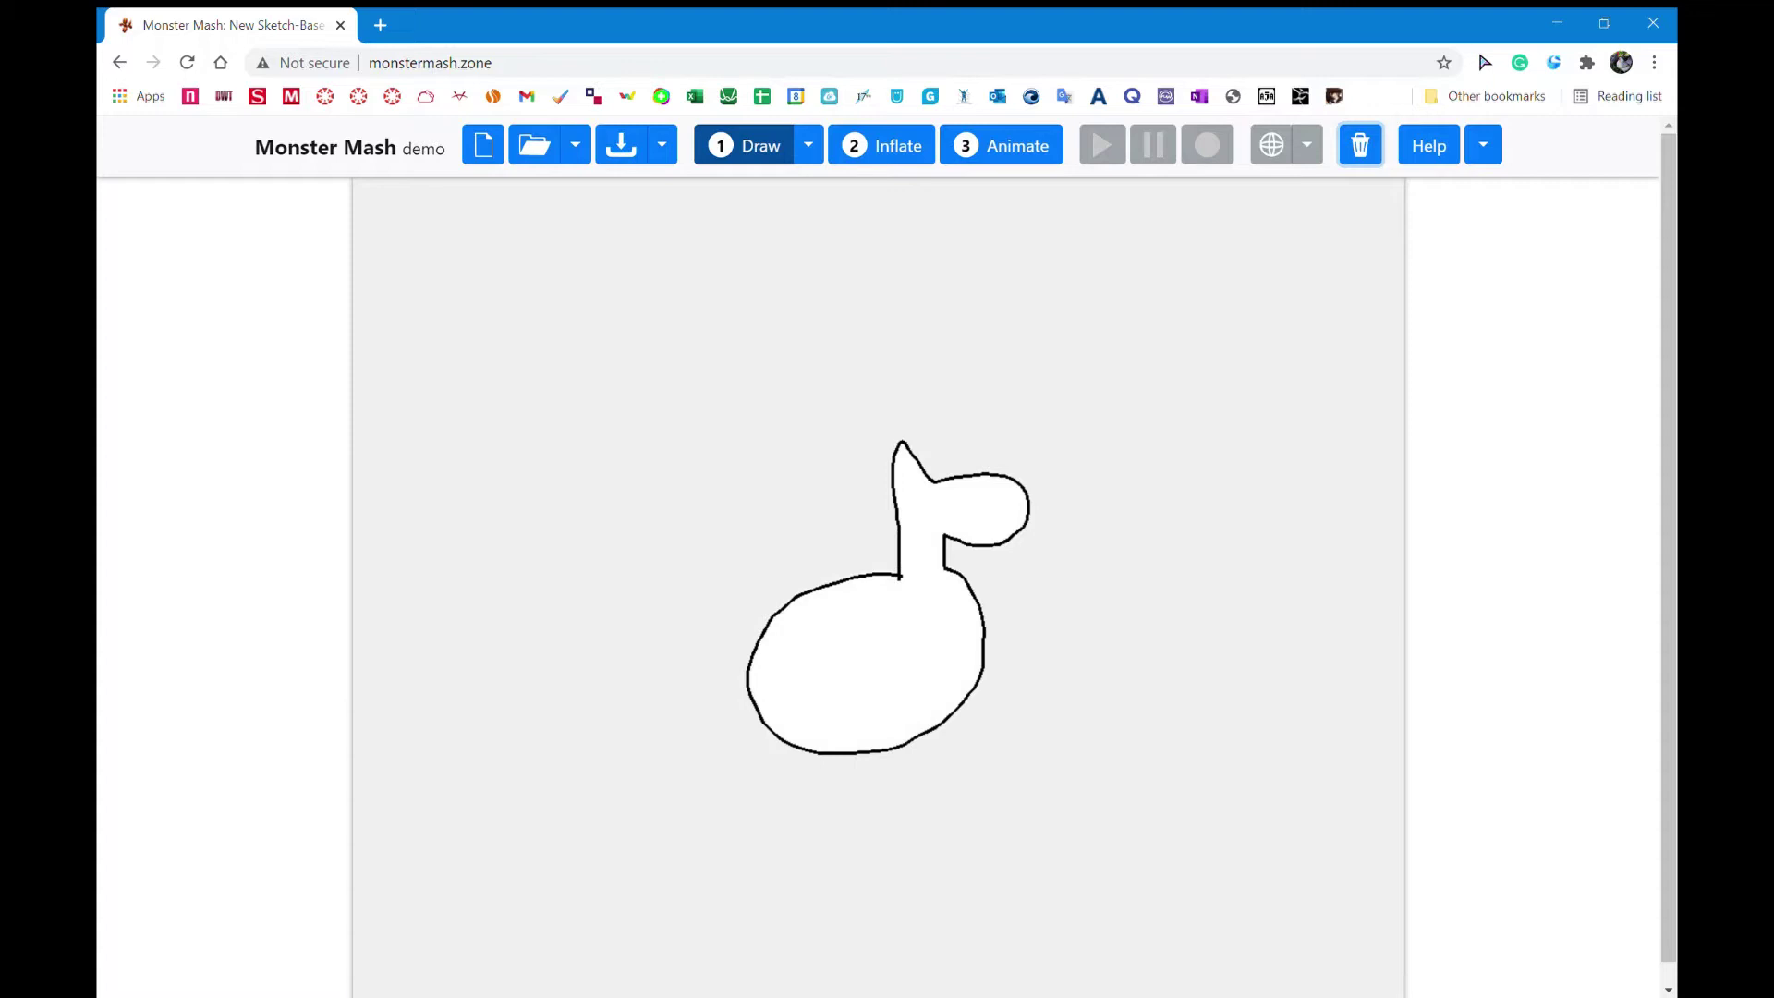
mouse_move(788, 614)
mouse_down()
mouse_move(726, 569)
mouse_move(691, 584)
mouse_move(792, 636)
mouse_up()
mouse_move(802, 742)
mouse_down()
mouse_move(841, 793)
mouse_move(836, 752)
mouse_move(922, 779)
mouse_move(941, 720)
mouse_up()
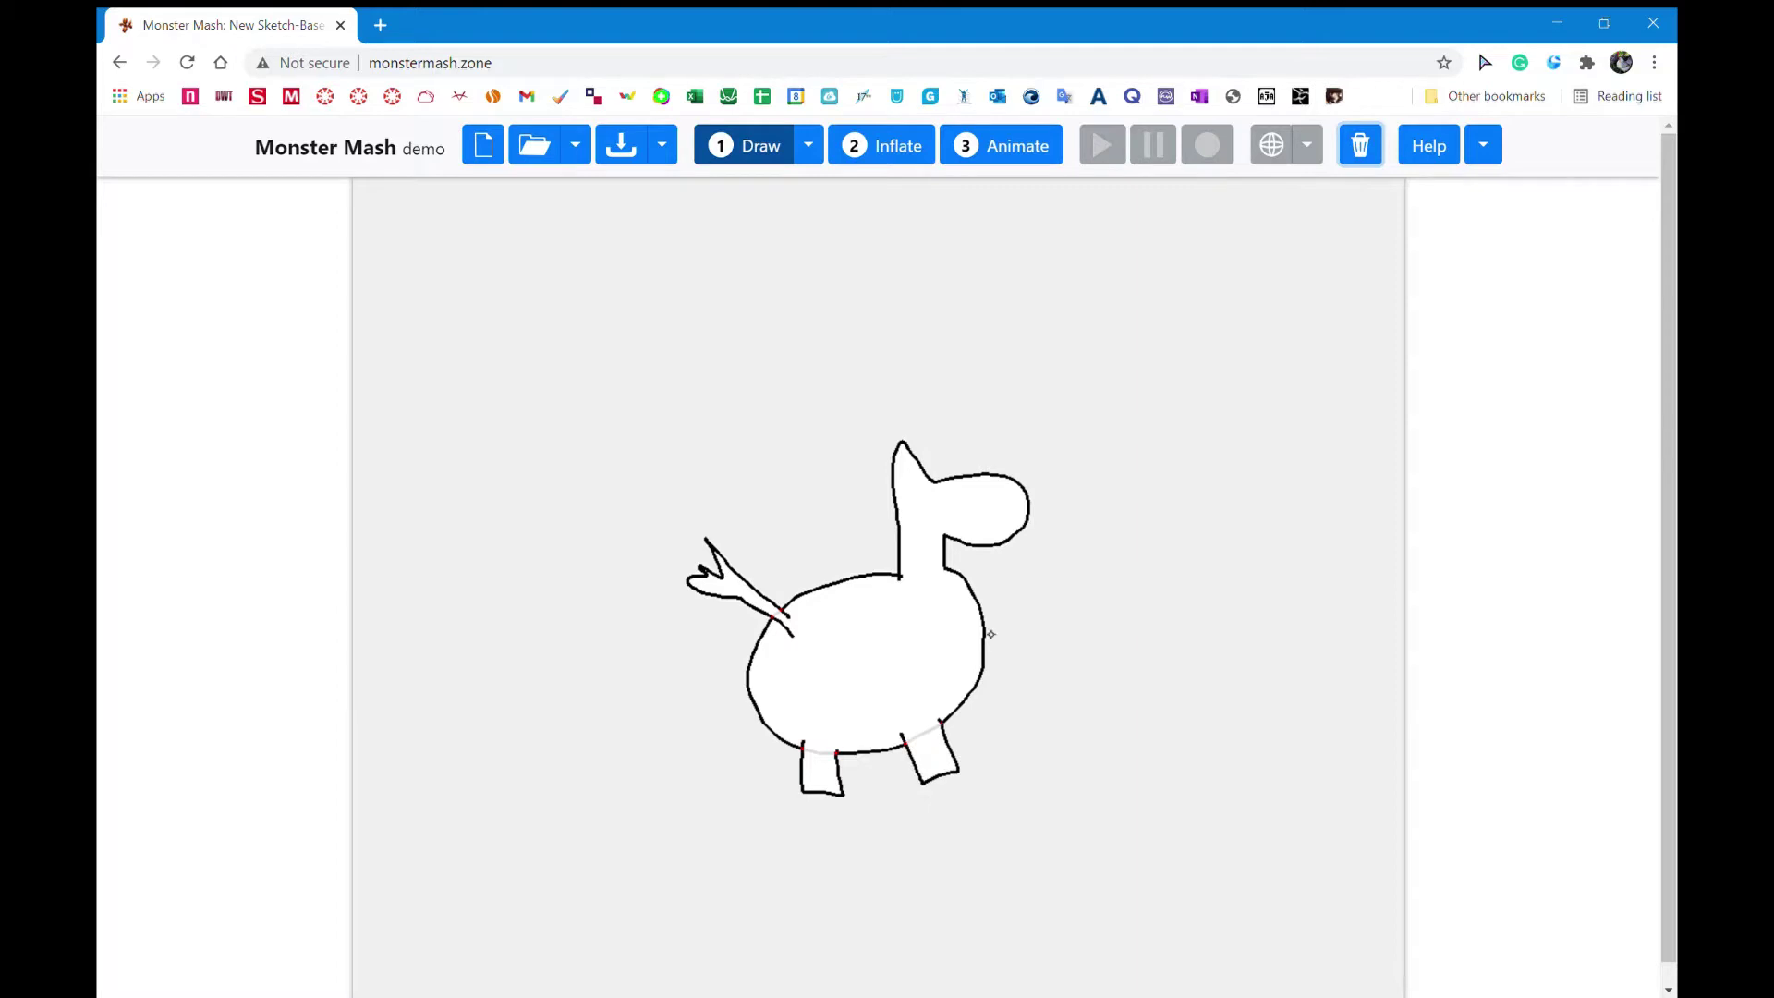
drag(945, 515, 1022, 509)
mouse_move(919, 468)
mouse_down()
mouse_move(912, 488)
mouse_move(863, 349)
mouse_move(896, 453)
mouse_up()
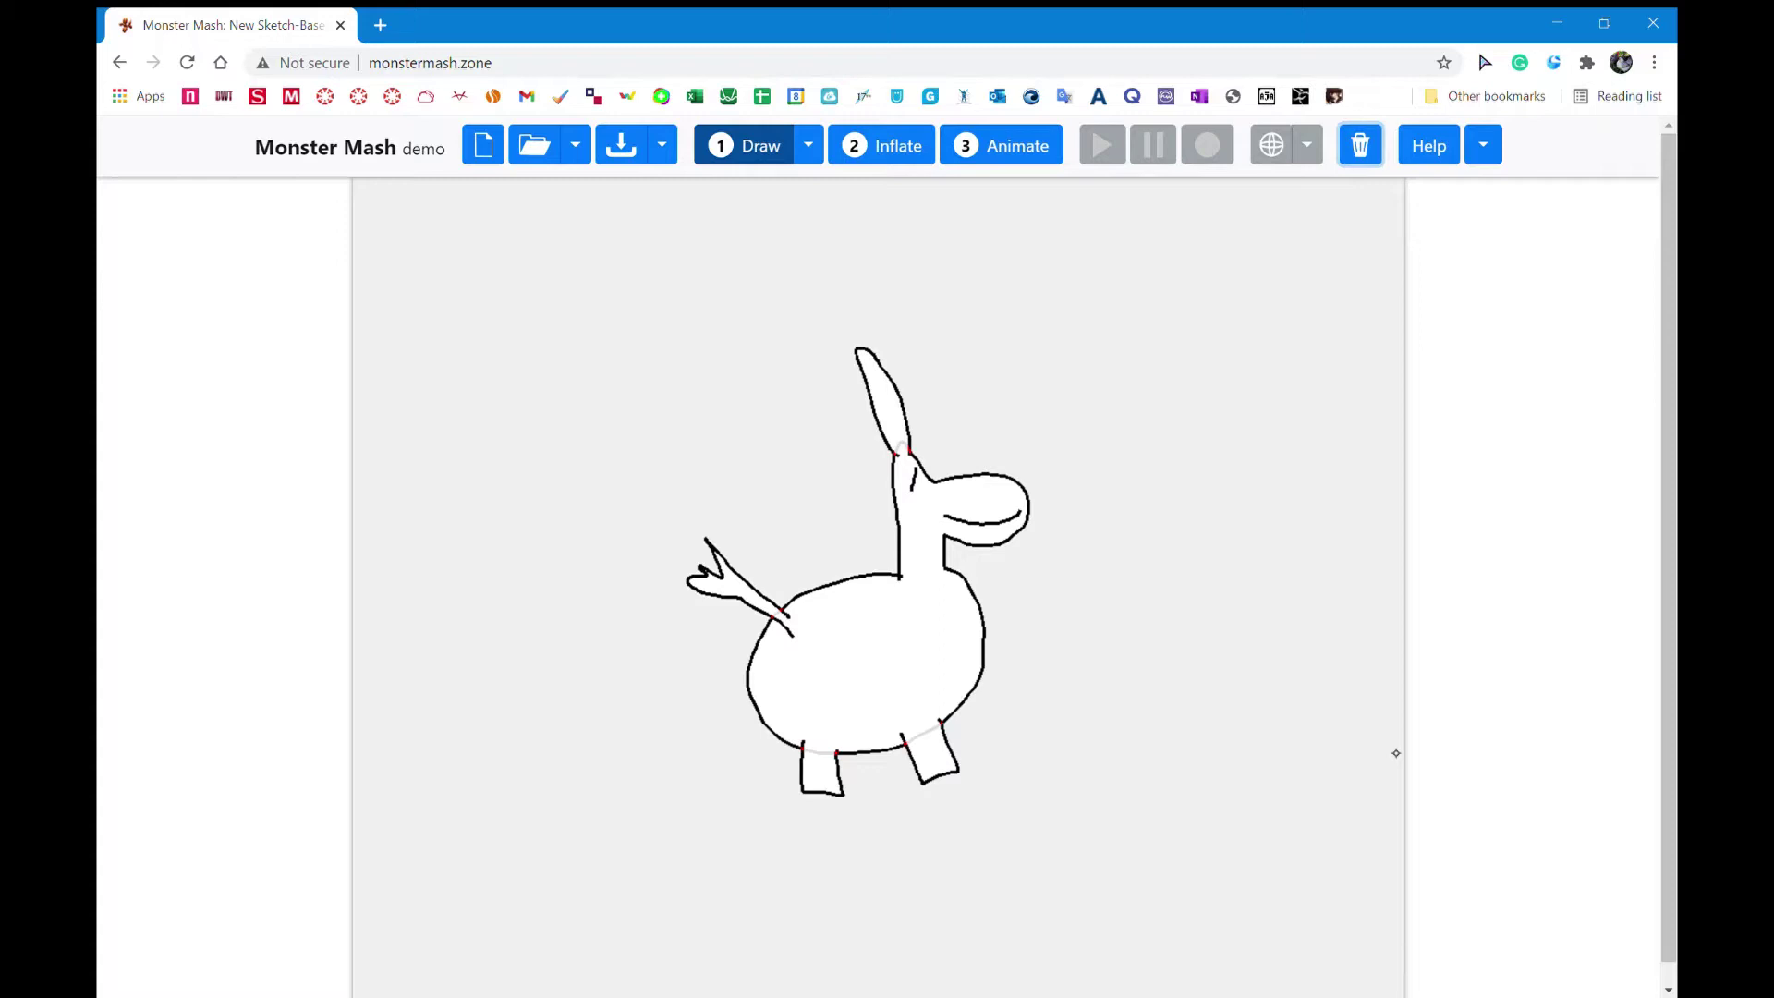
Select the two leg strokes and the ear stroke so they duplicate on the far side.
click(1380, 153)
click(951, 775)
click(910, 447)
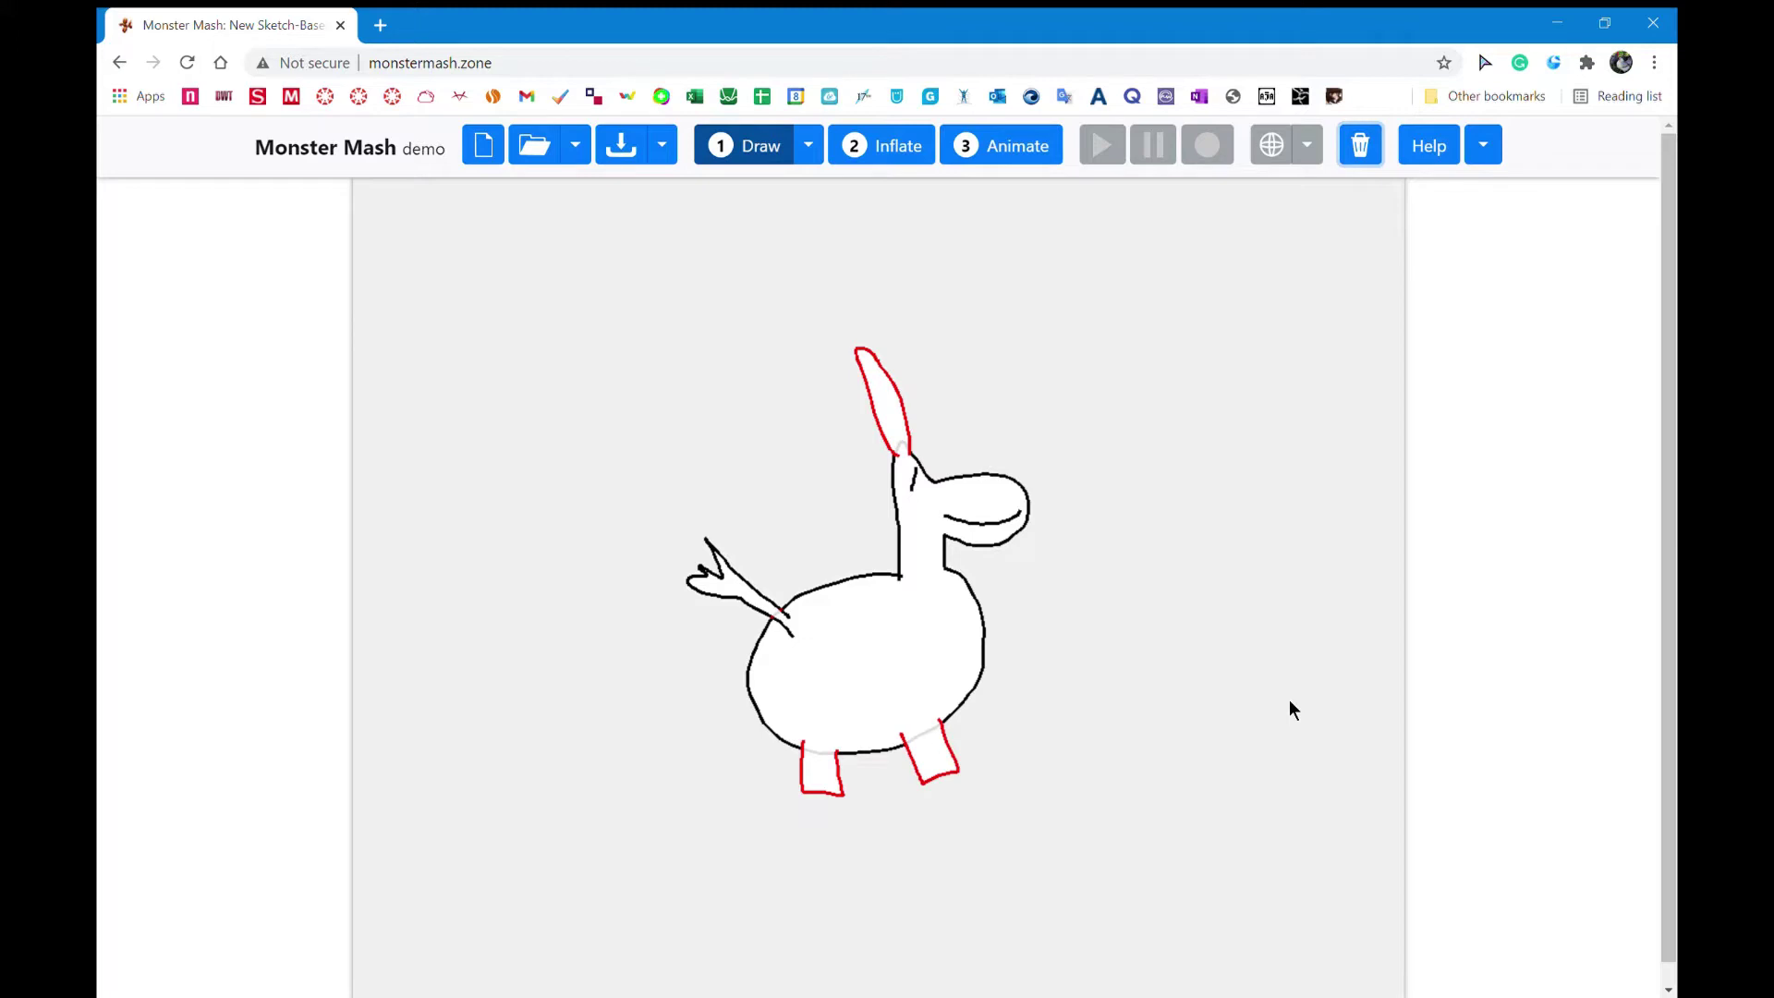
Inflate the sketch into an orange 3D donkey and view it from a new angle.
click(896, 148)
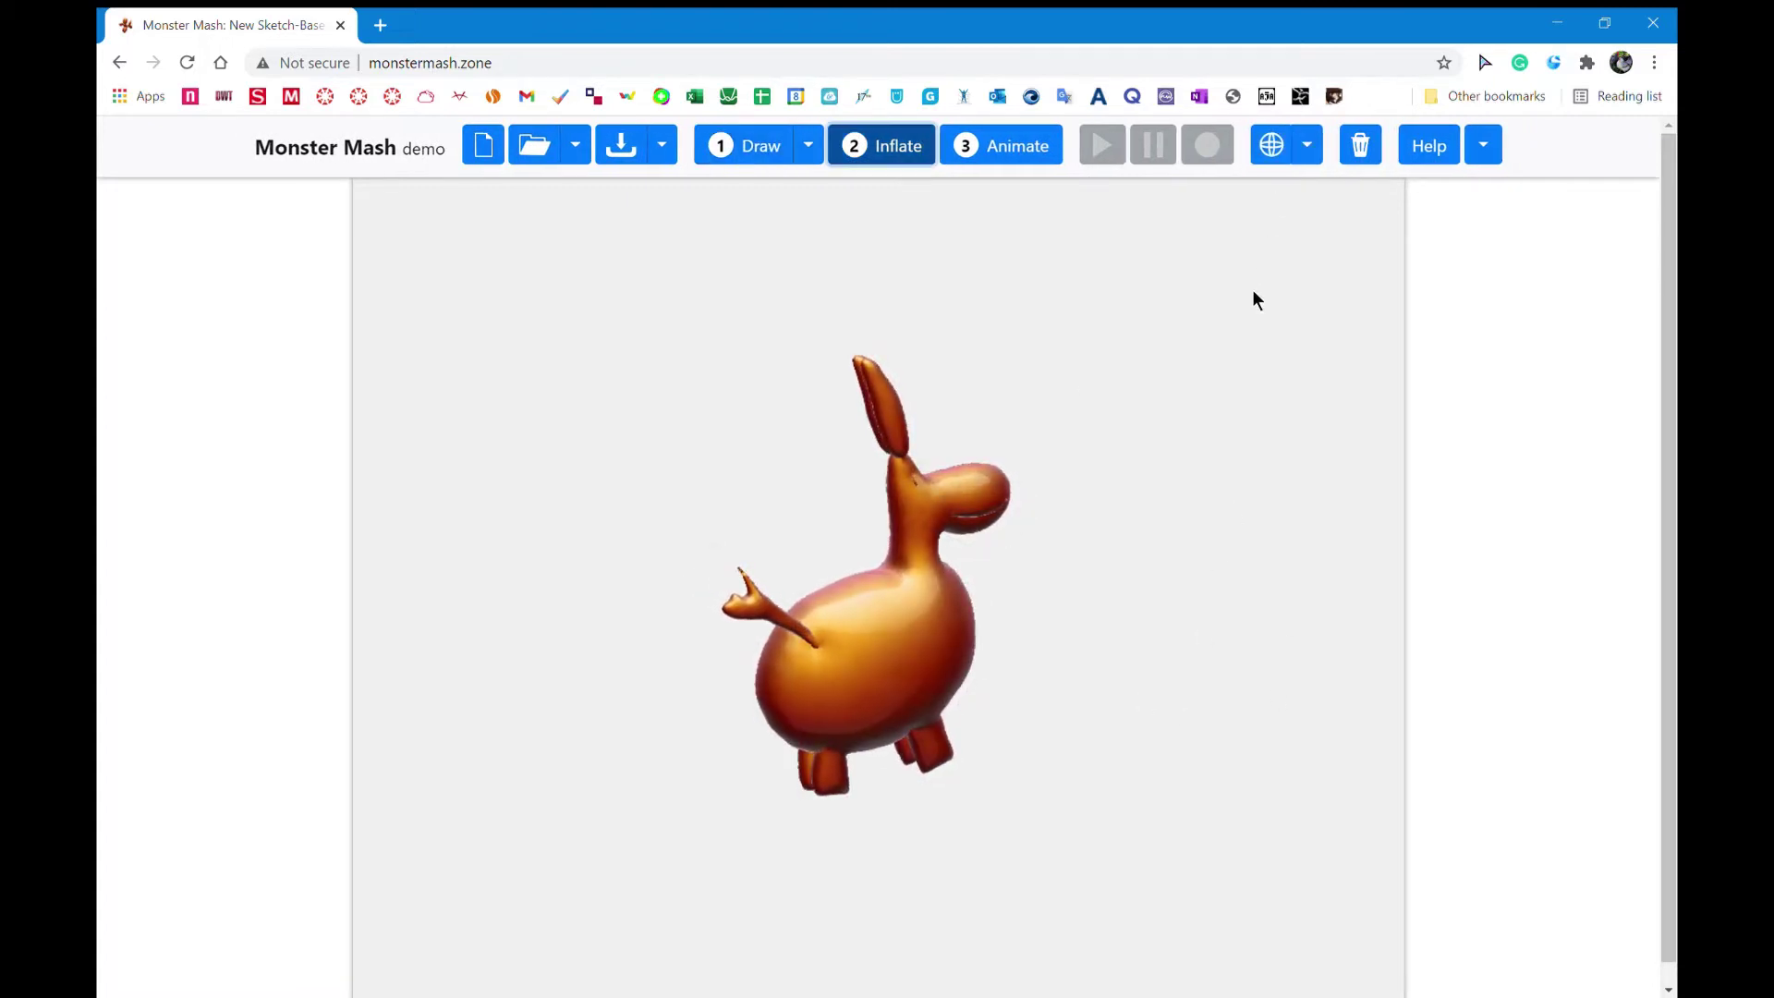
click(1280, 157)
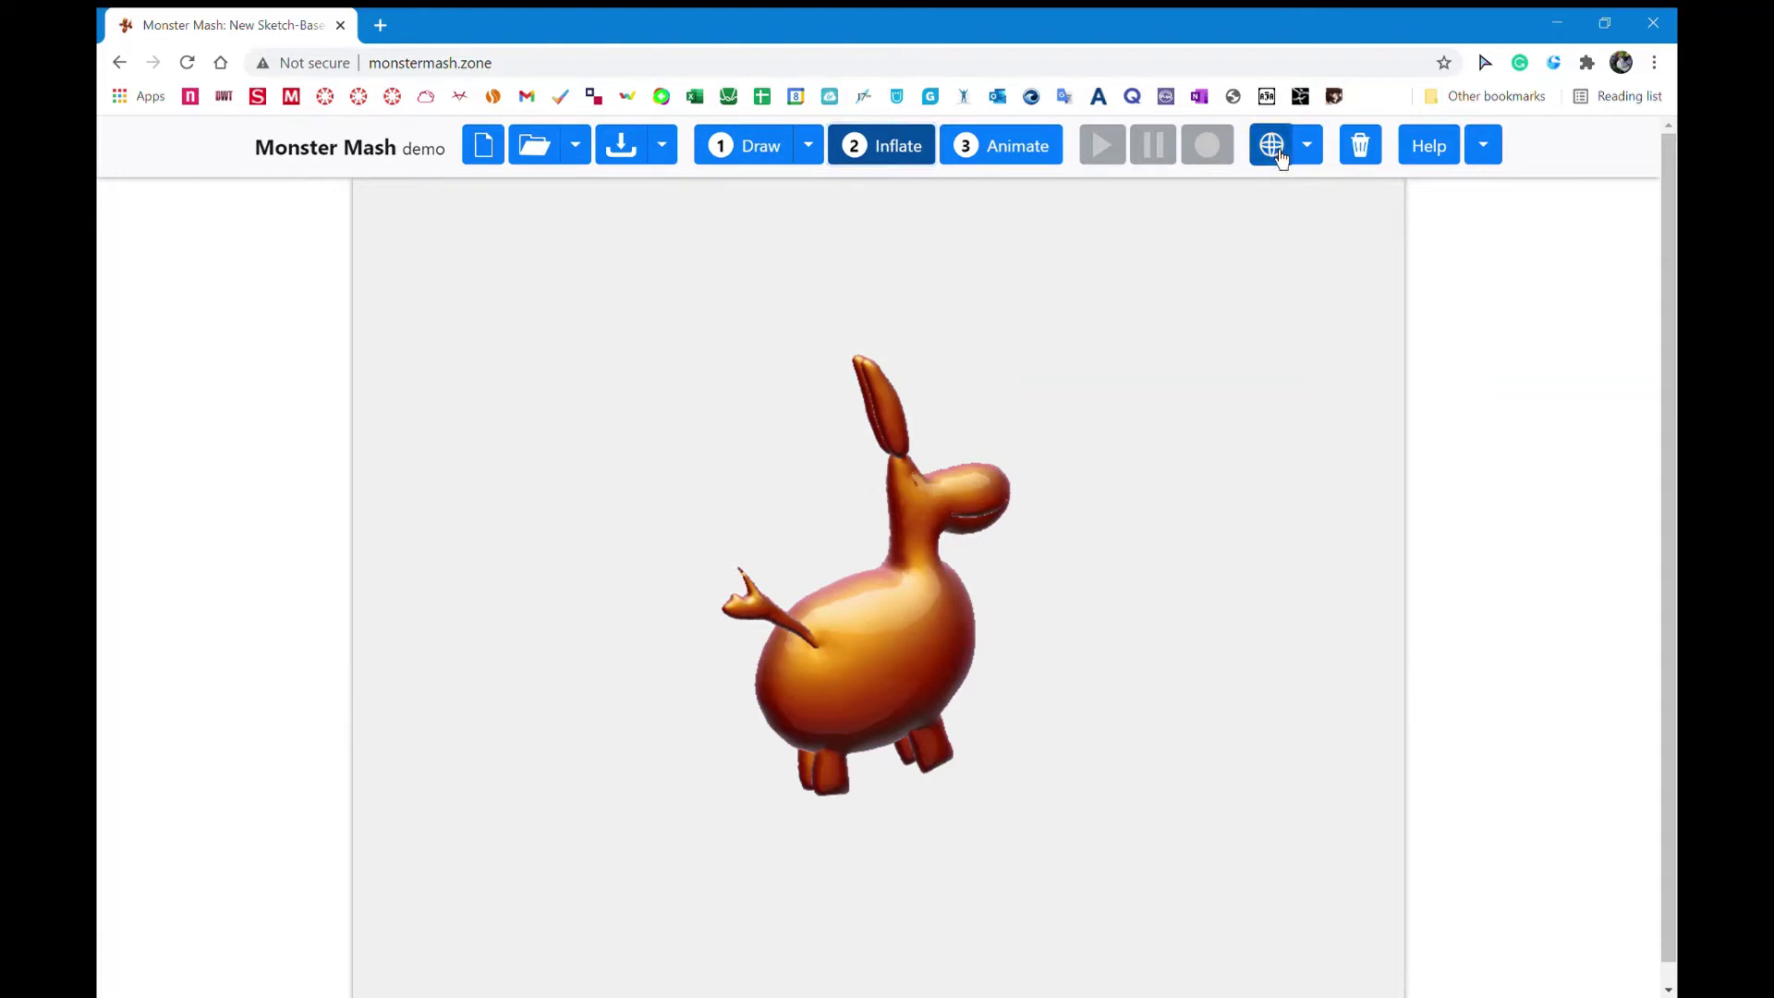
drag(1189, 475, 1130, 475)
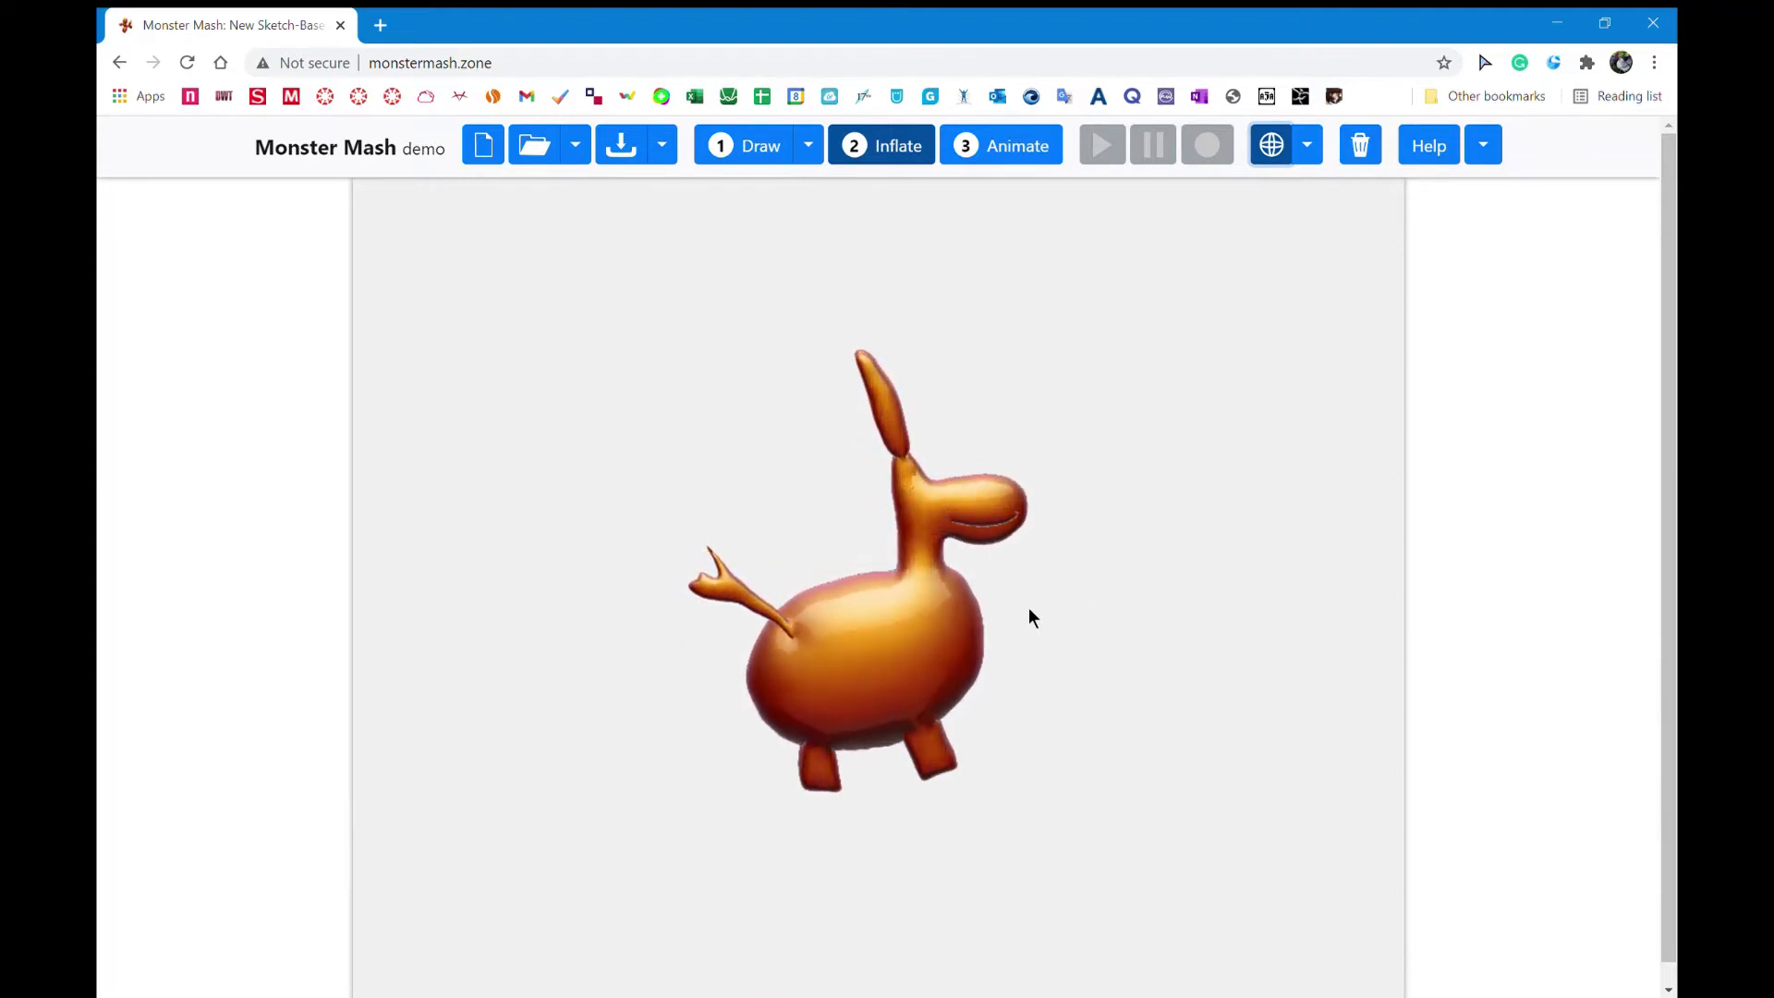
drag(1029, 608, 996, 593)
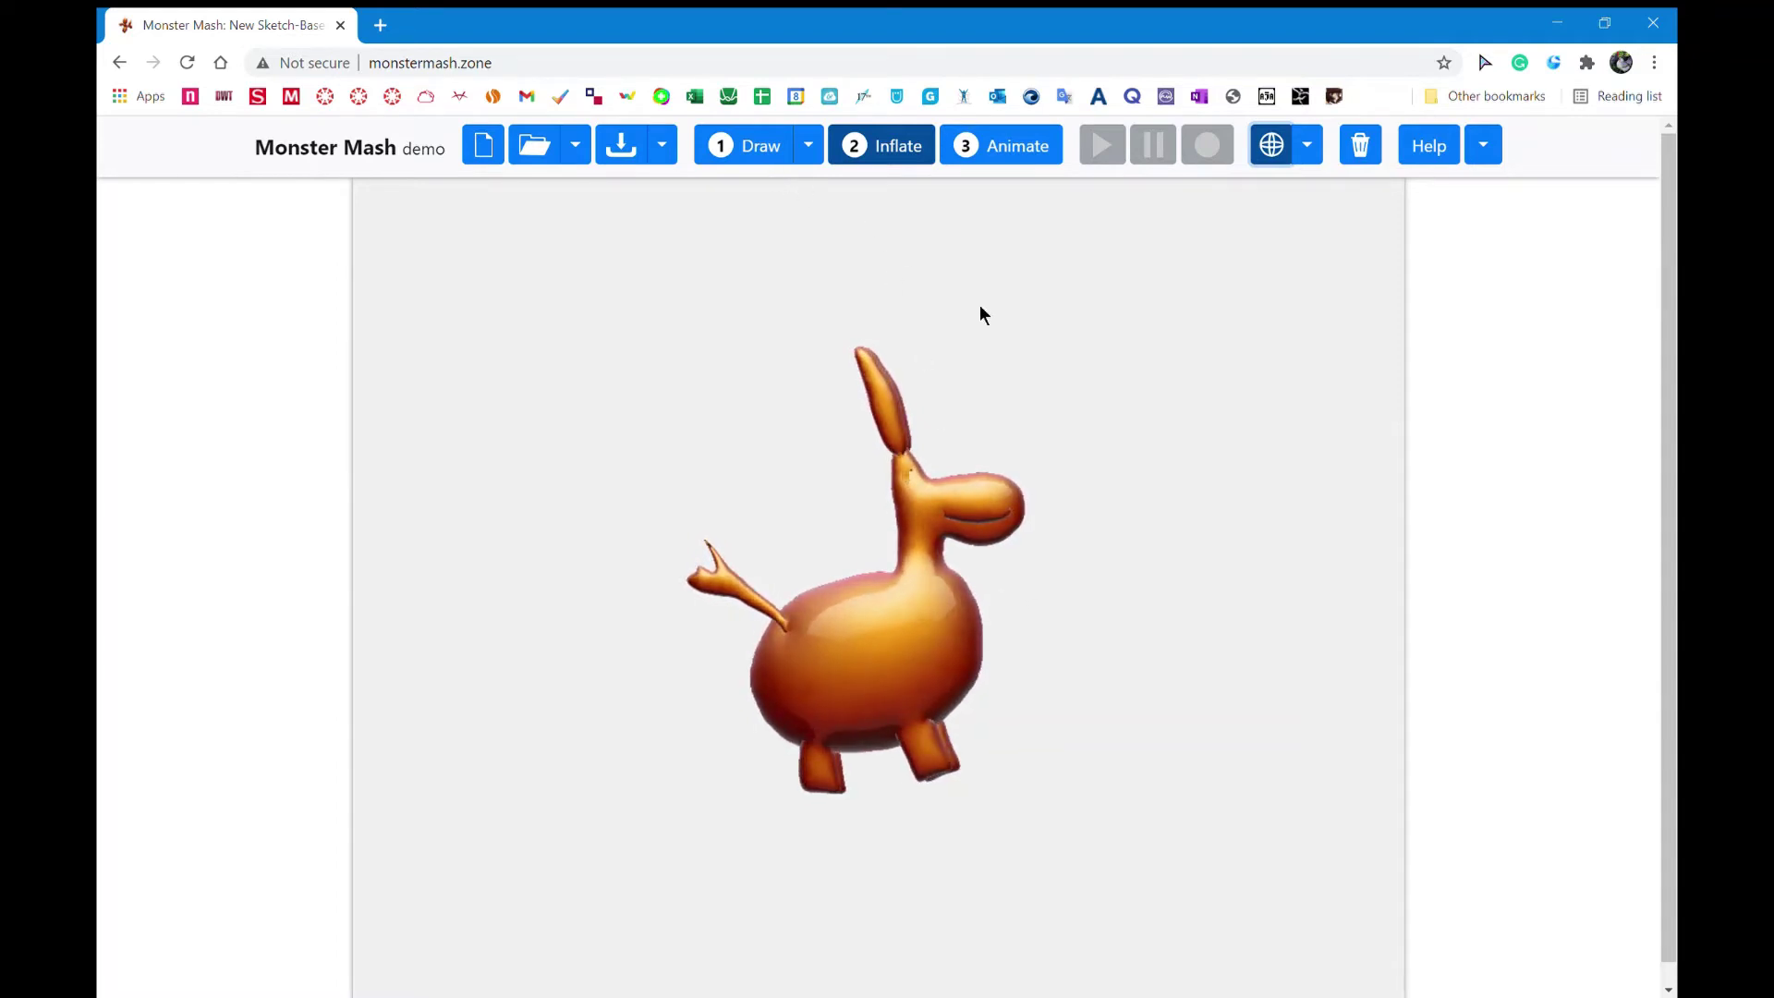
Switch to Animate mode with view rotation turned off for pin editing.
click(1038, 166)
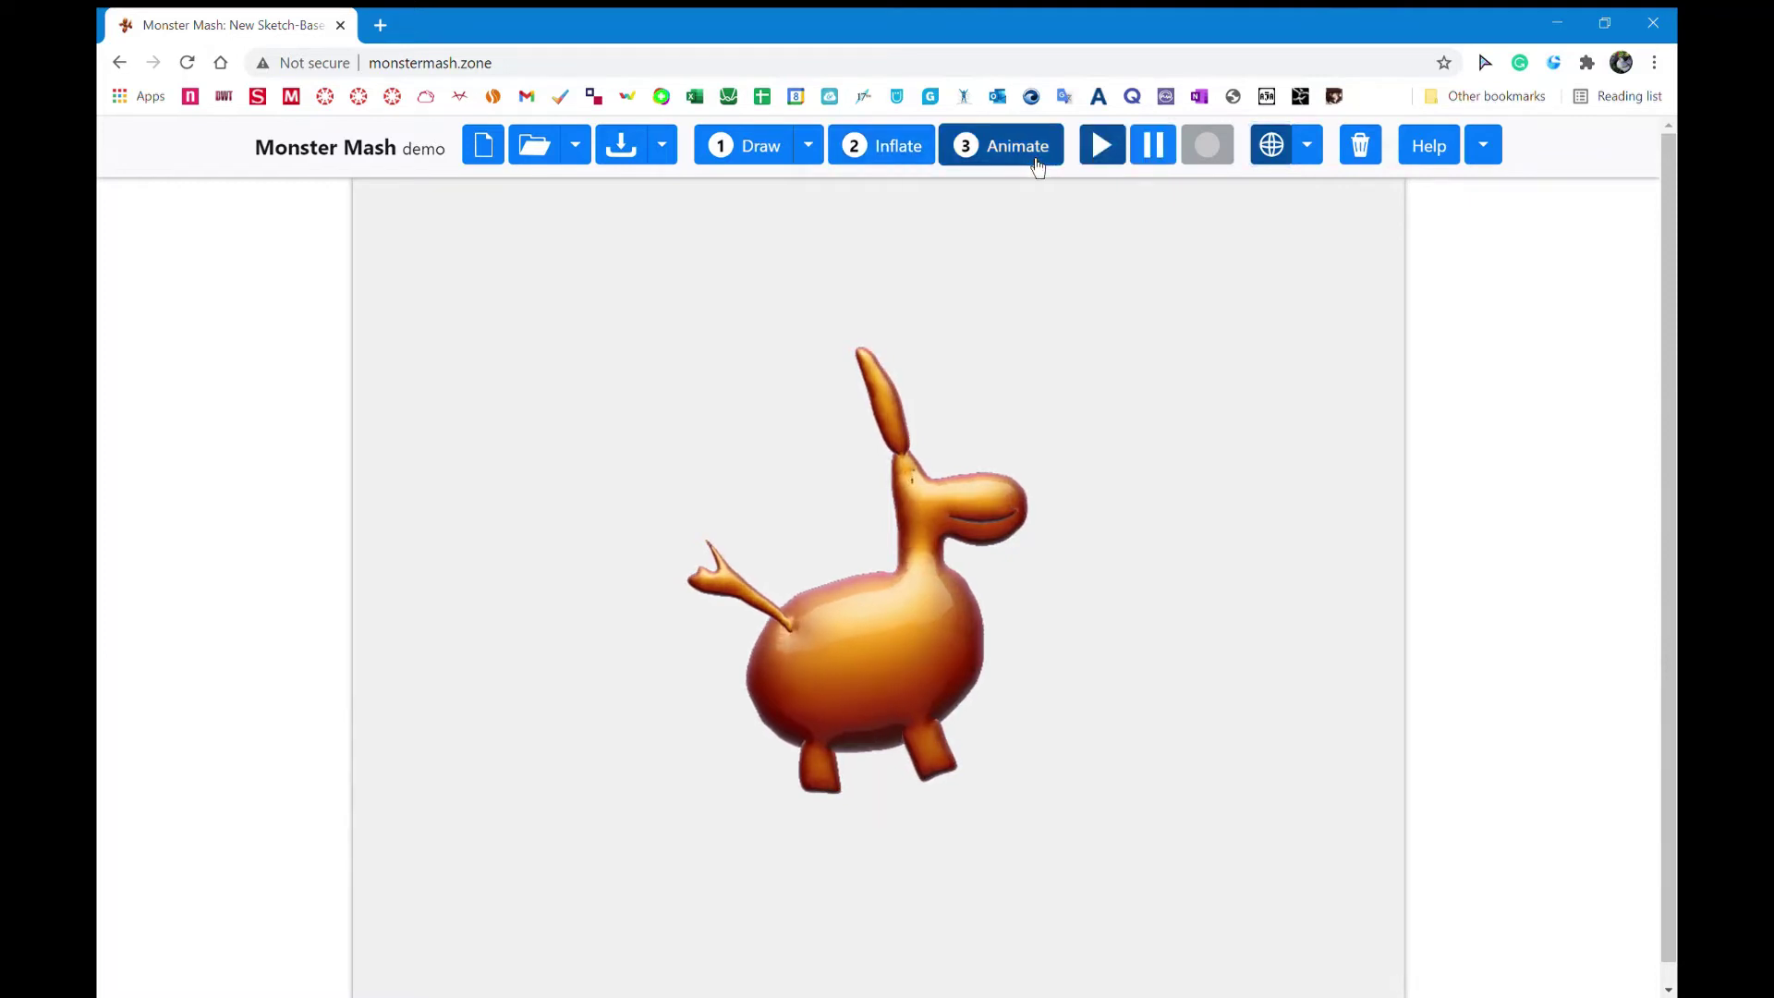
click(1272, 148)
click(1271, 157)
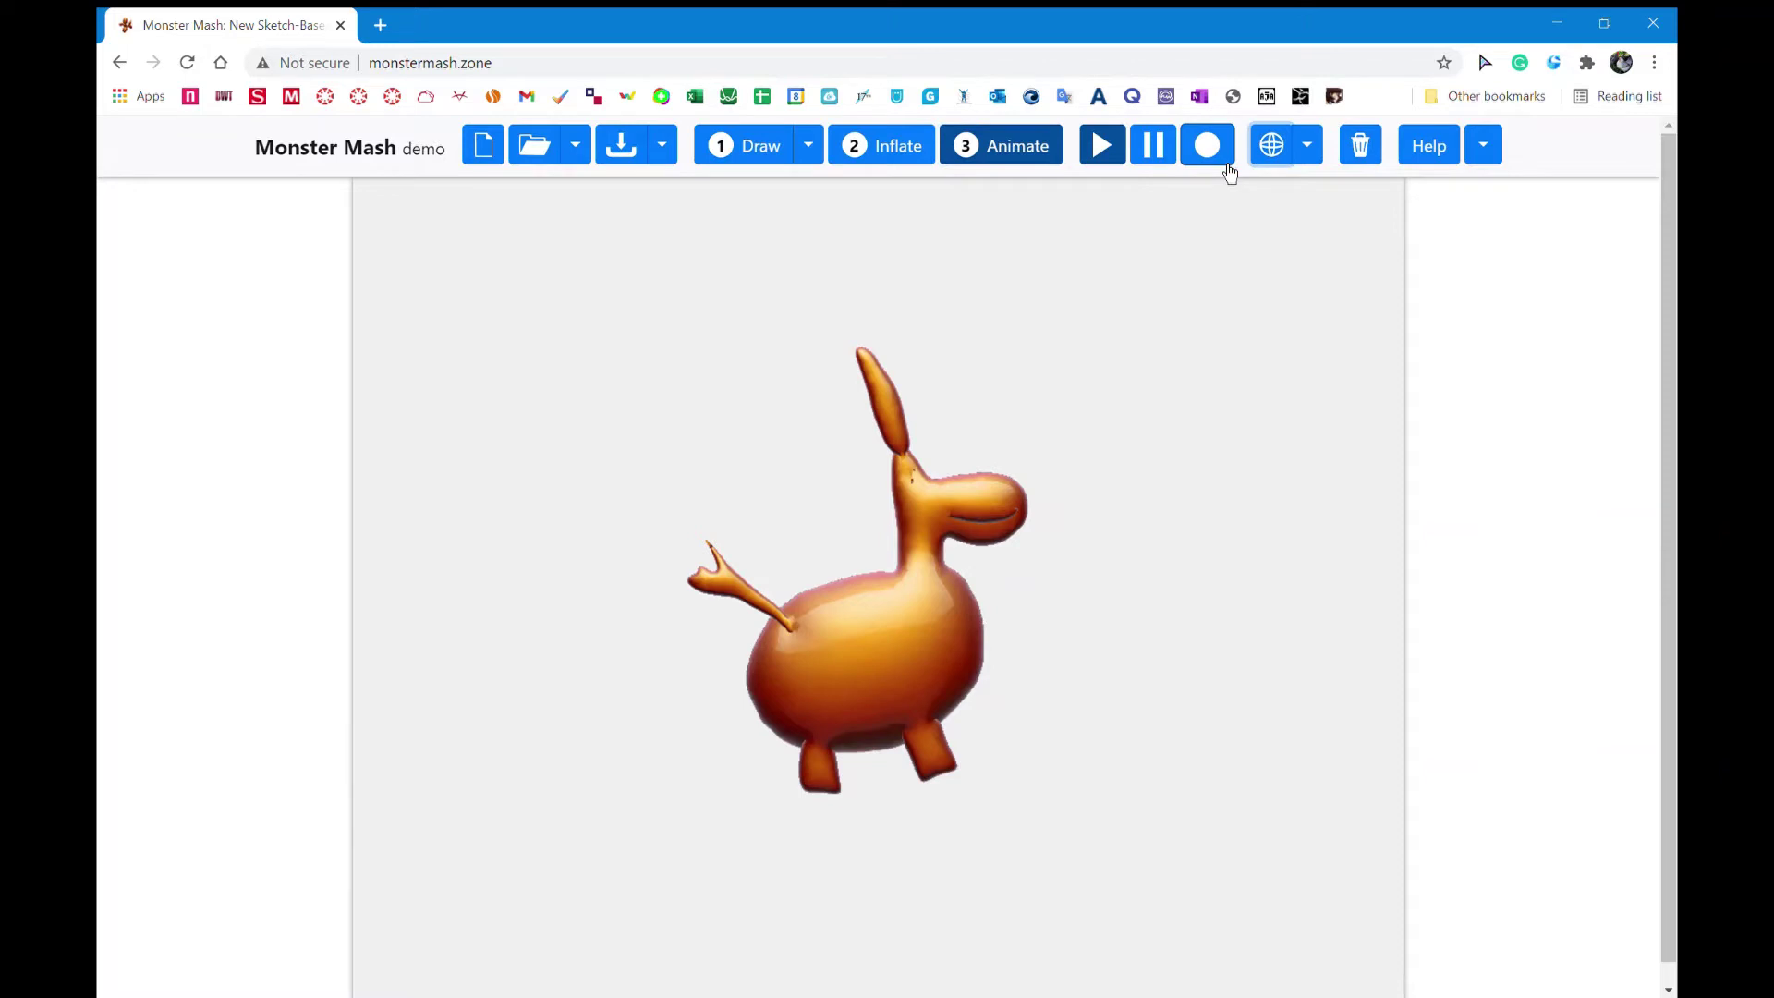
Place control pins on the ear tip, tail tip, belly, front leg, back leg, snout and neck.
click(874, 379)
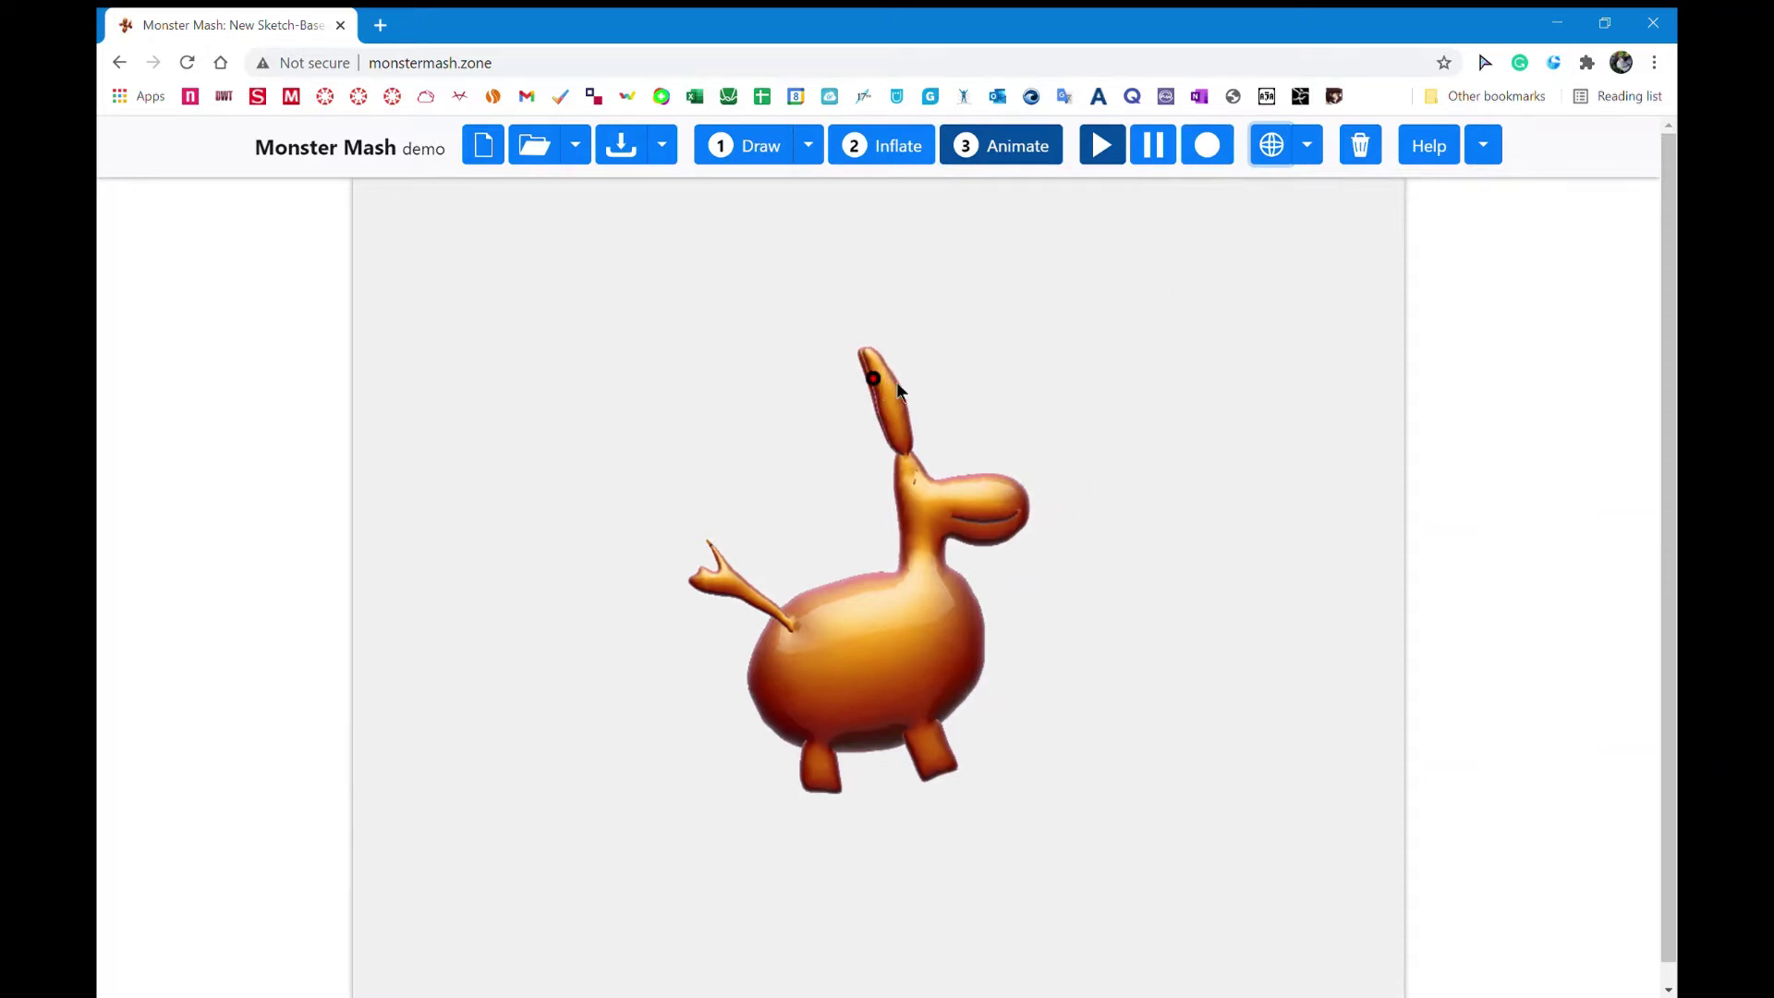
click(717, 584)
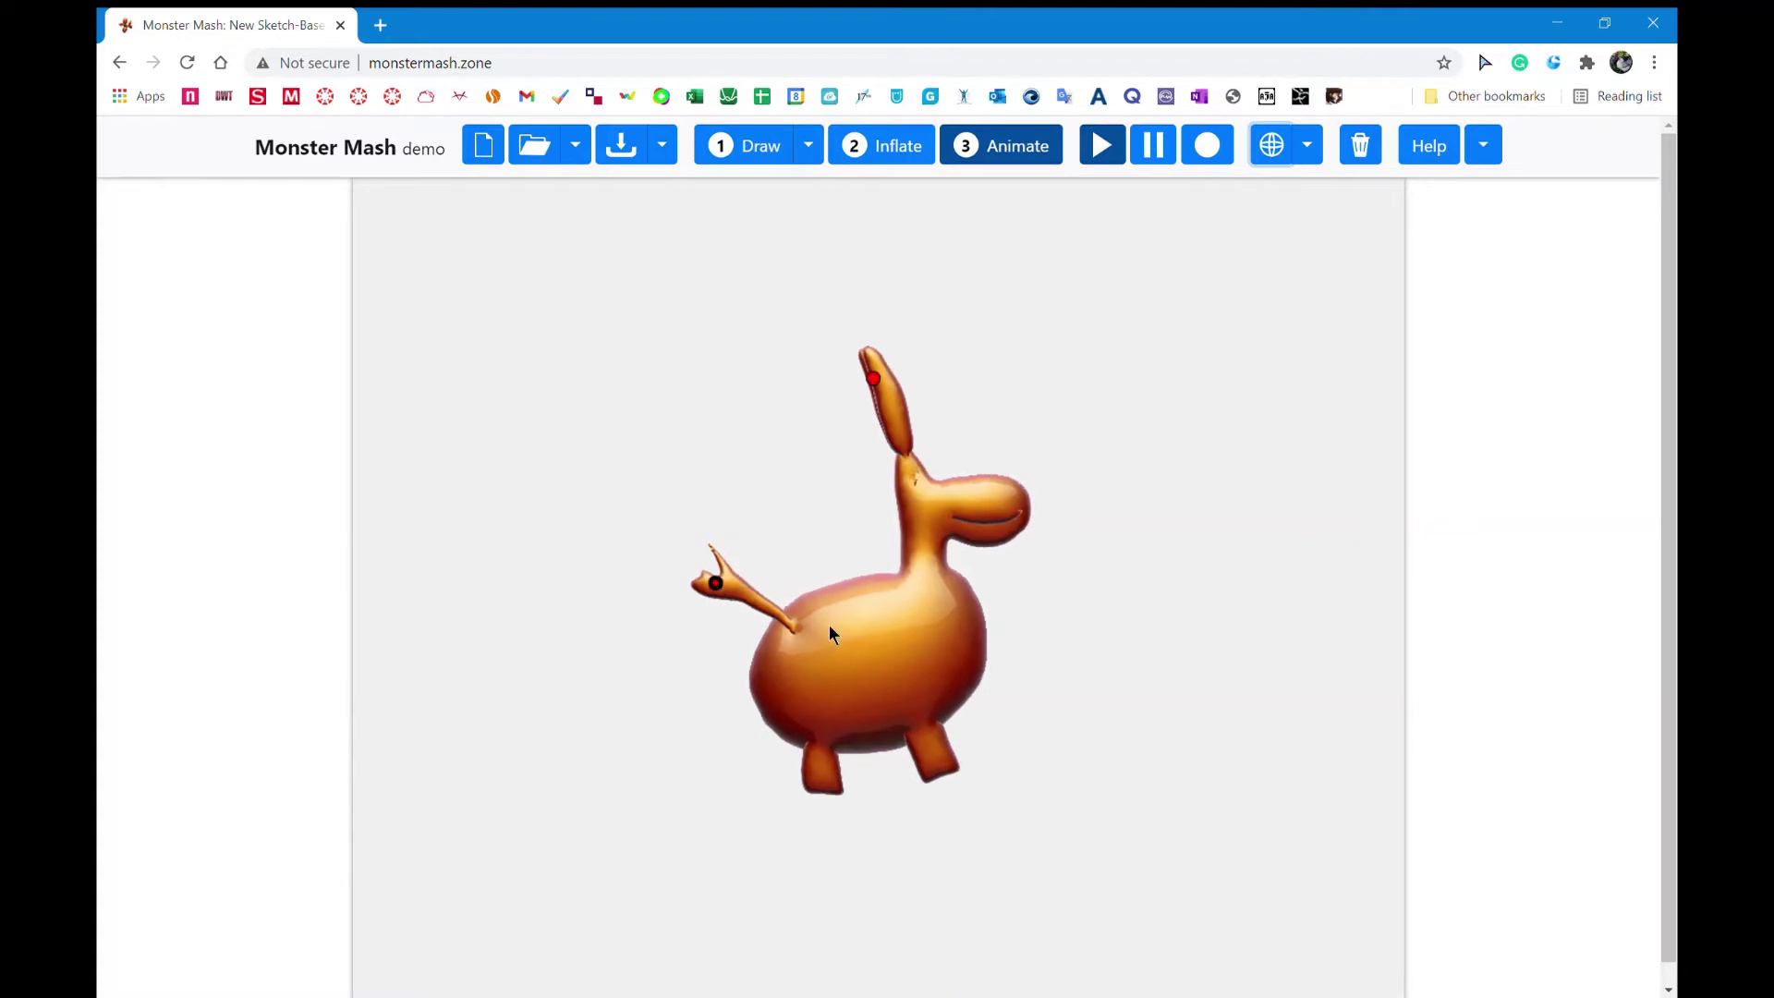
click(867, 660)
click(822, 773)
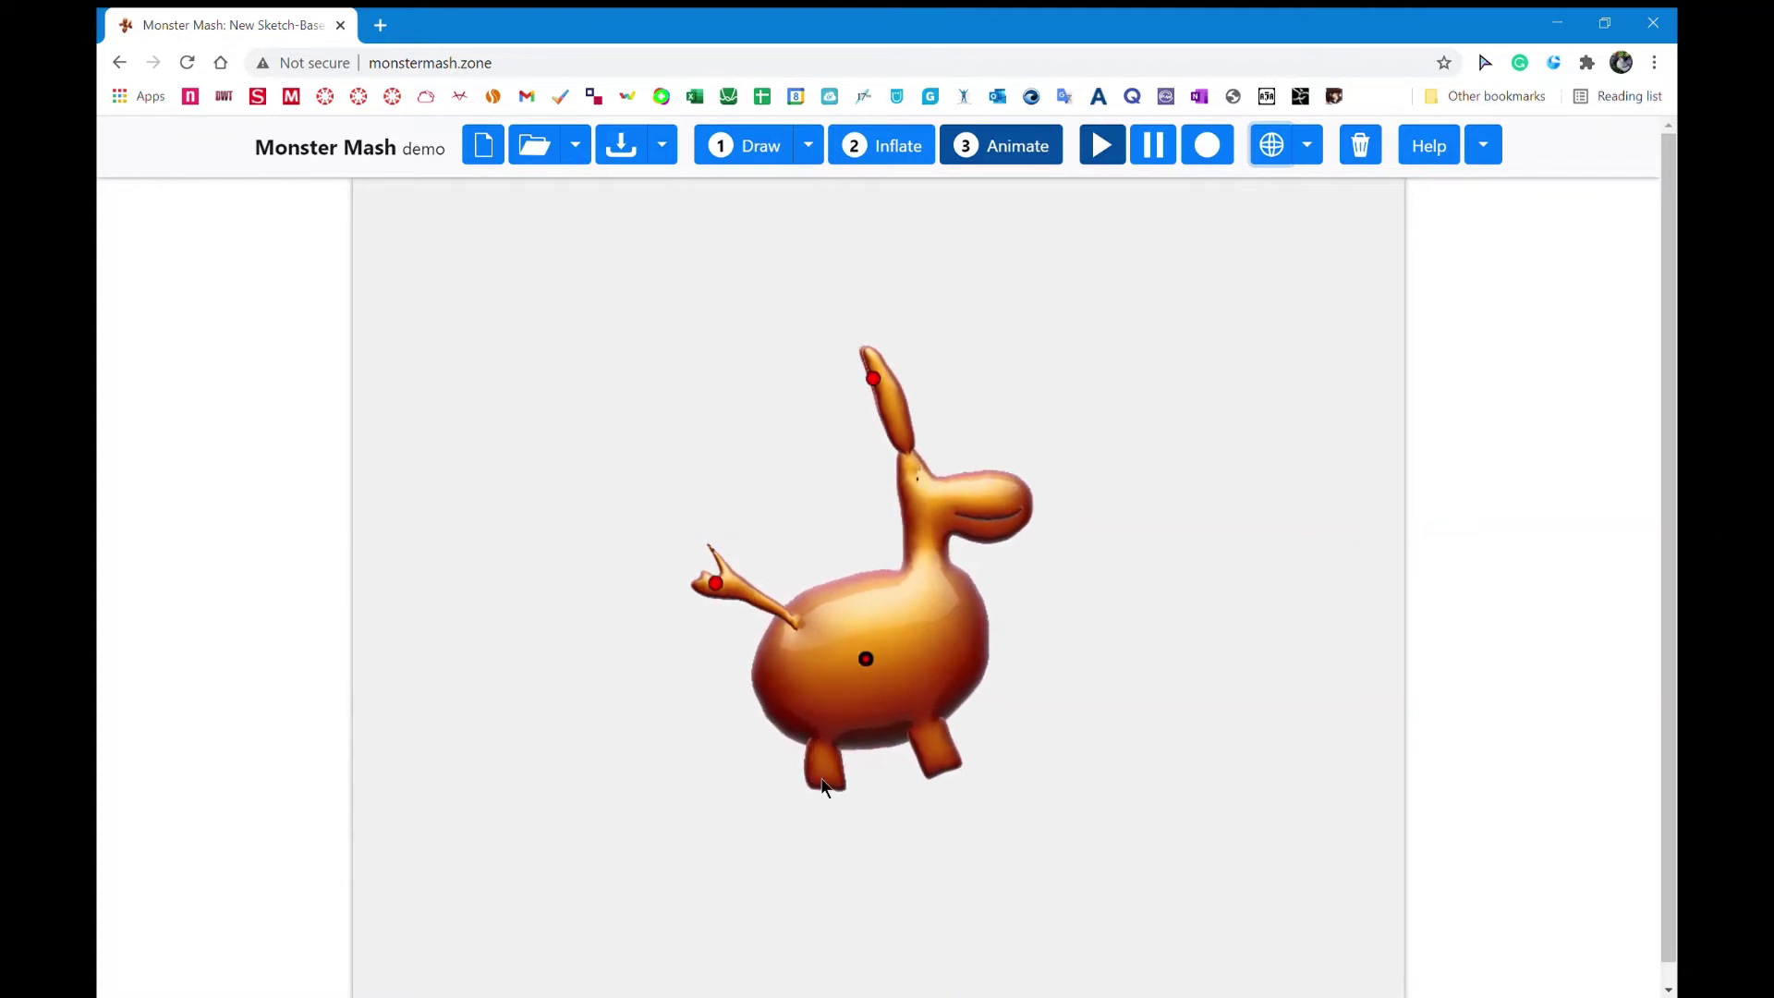
click(939, 756)
click(992, 498)
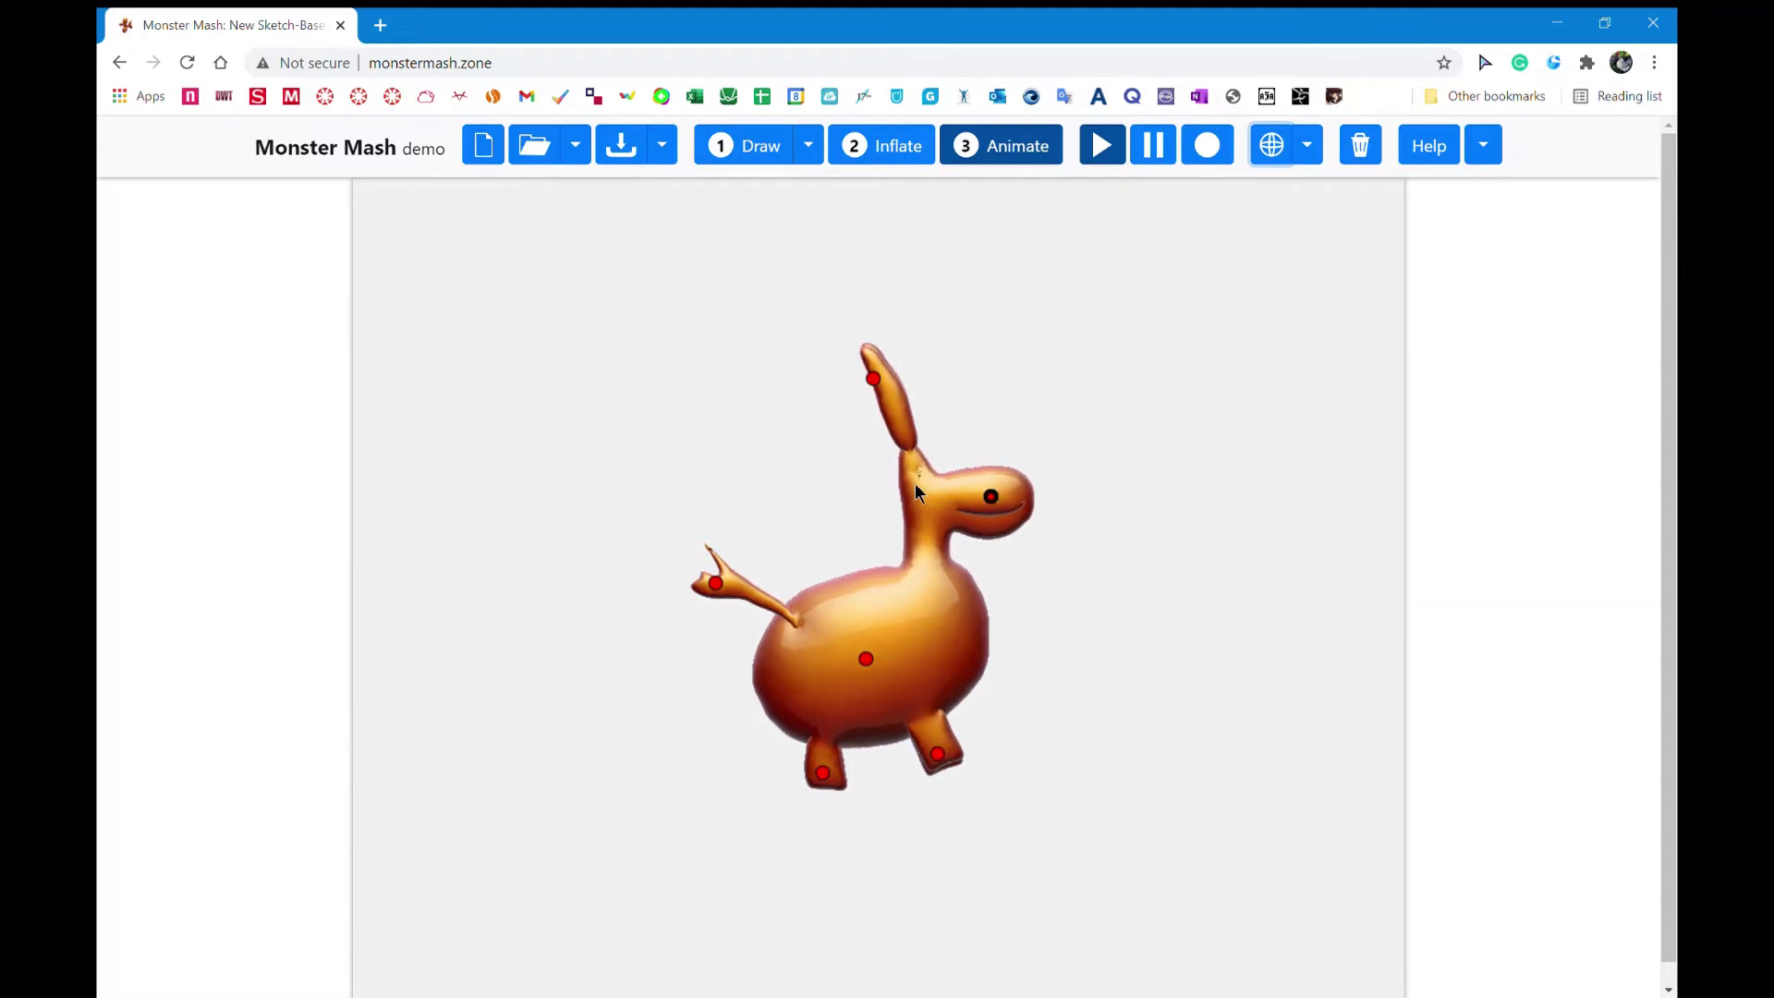
click(914, 483)
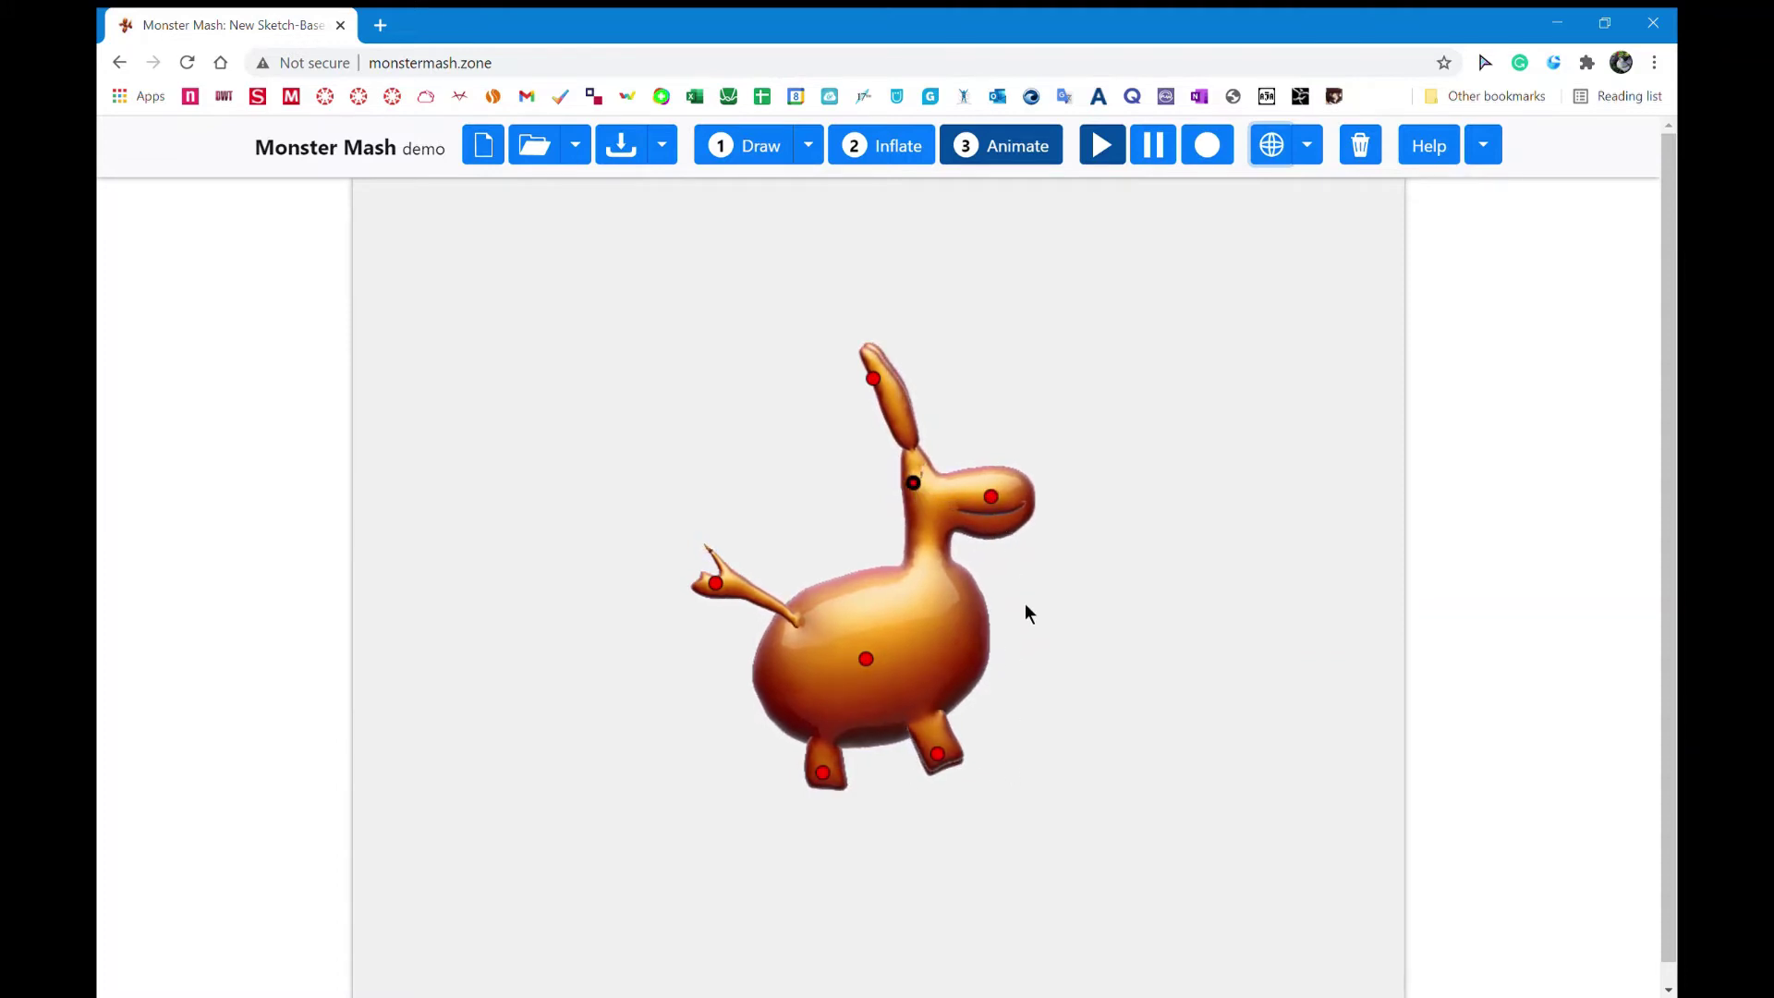
Add second control pins on the ear and front leg, plus a pin on the back foot.
click(1280, 157)
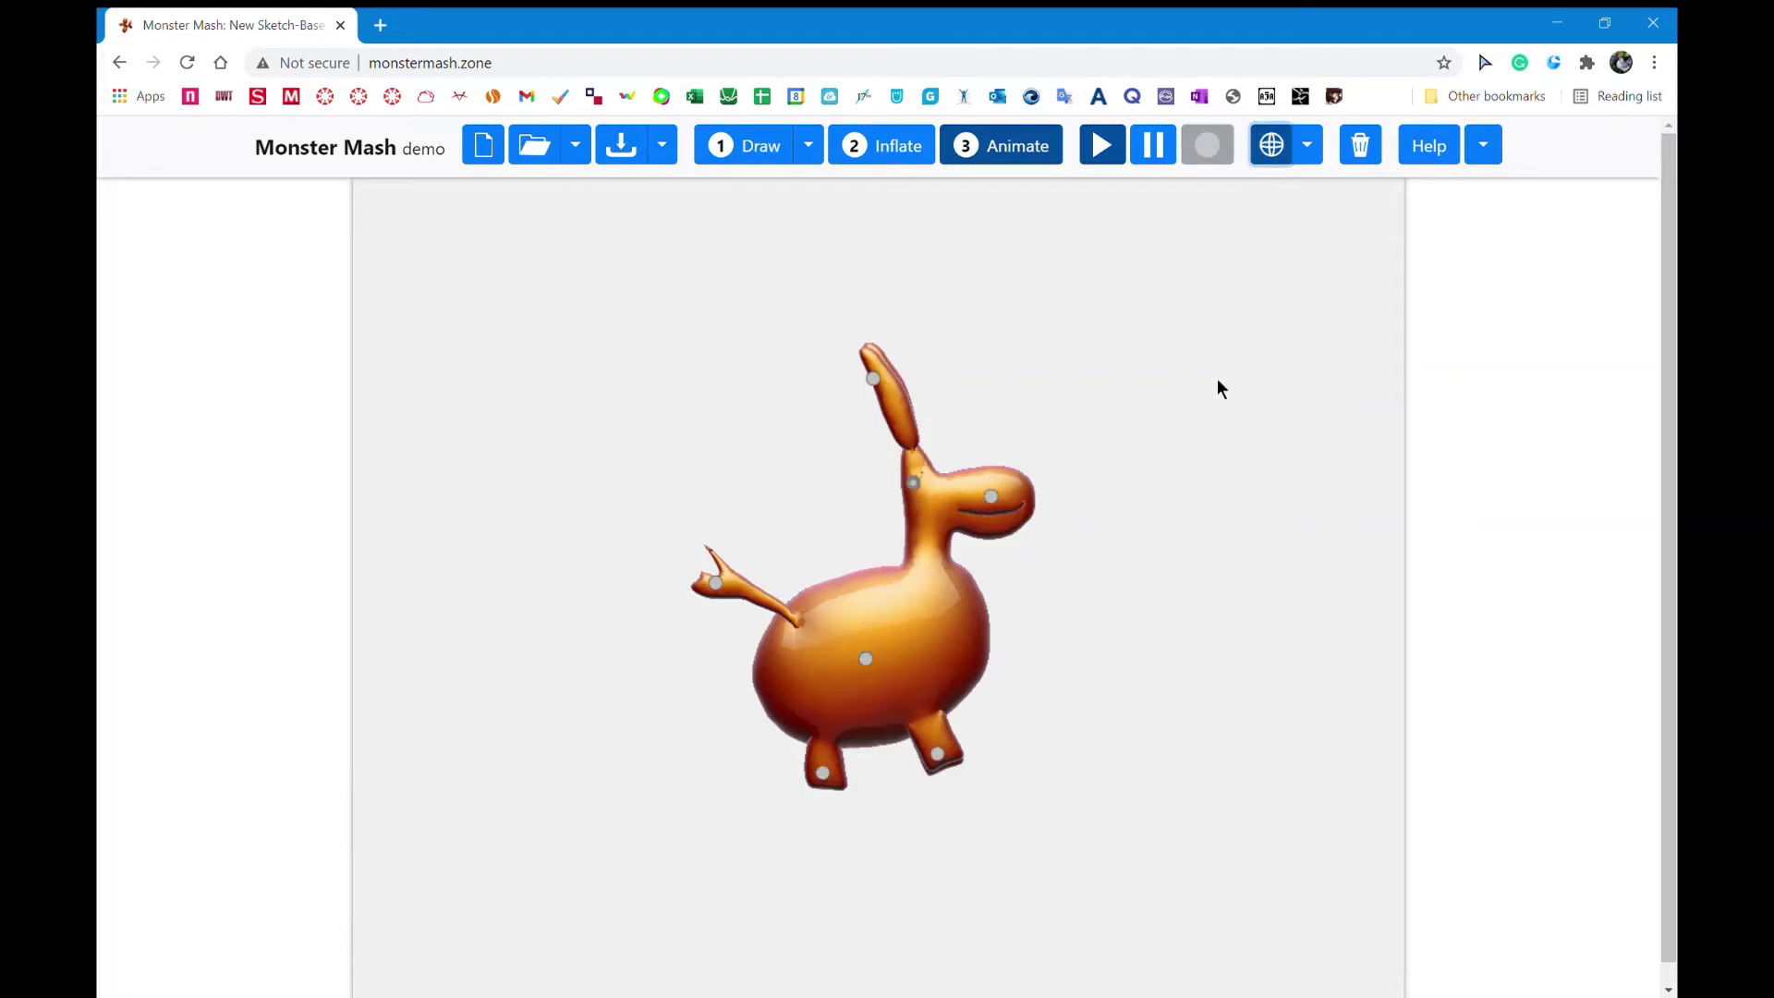
drag(1152, 444, 809, 466)
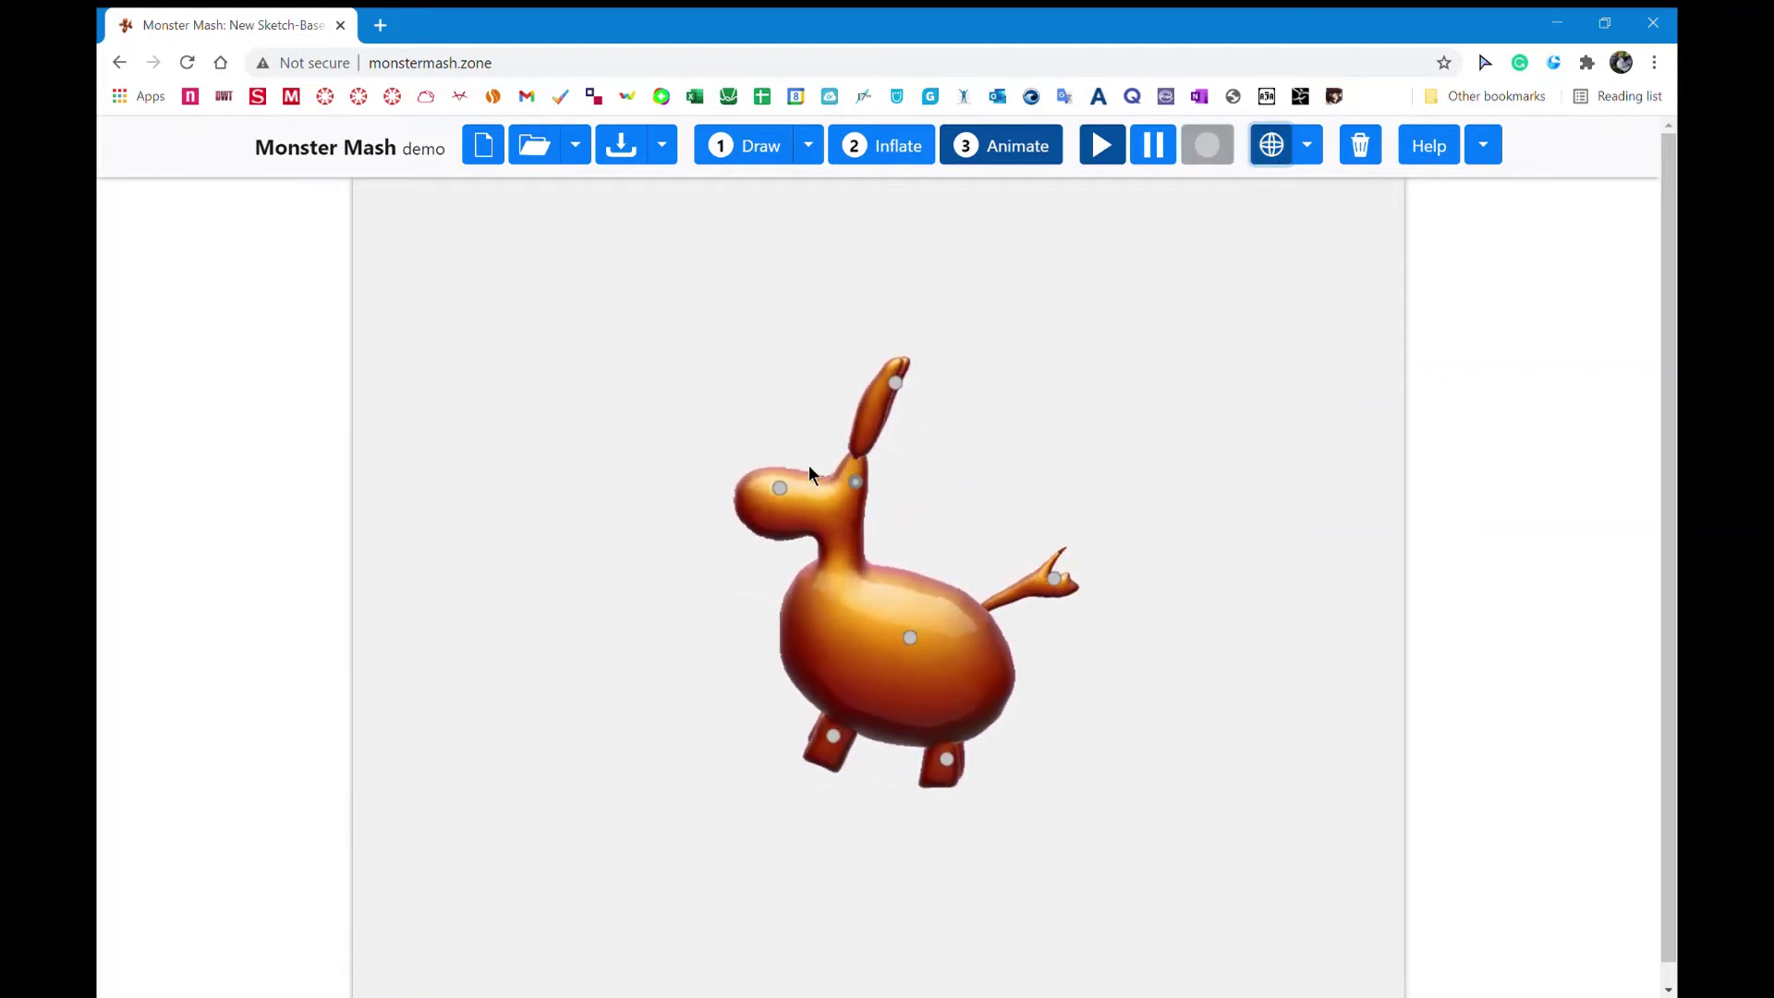
click(1274, 151)
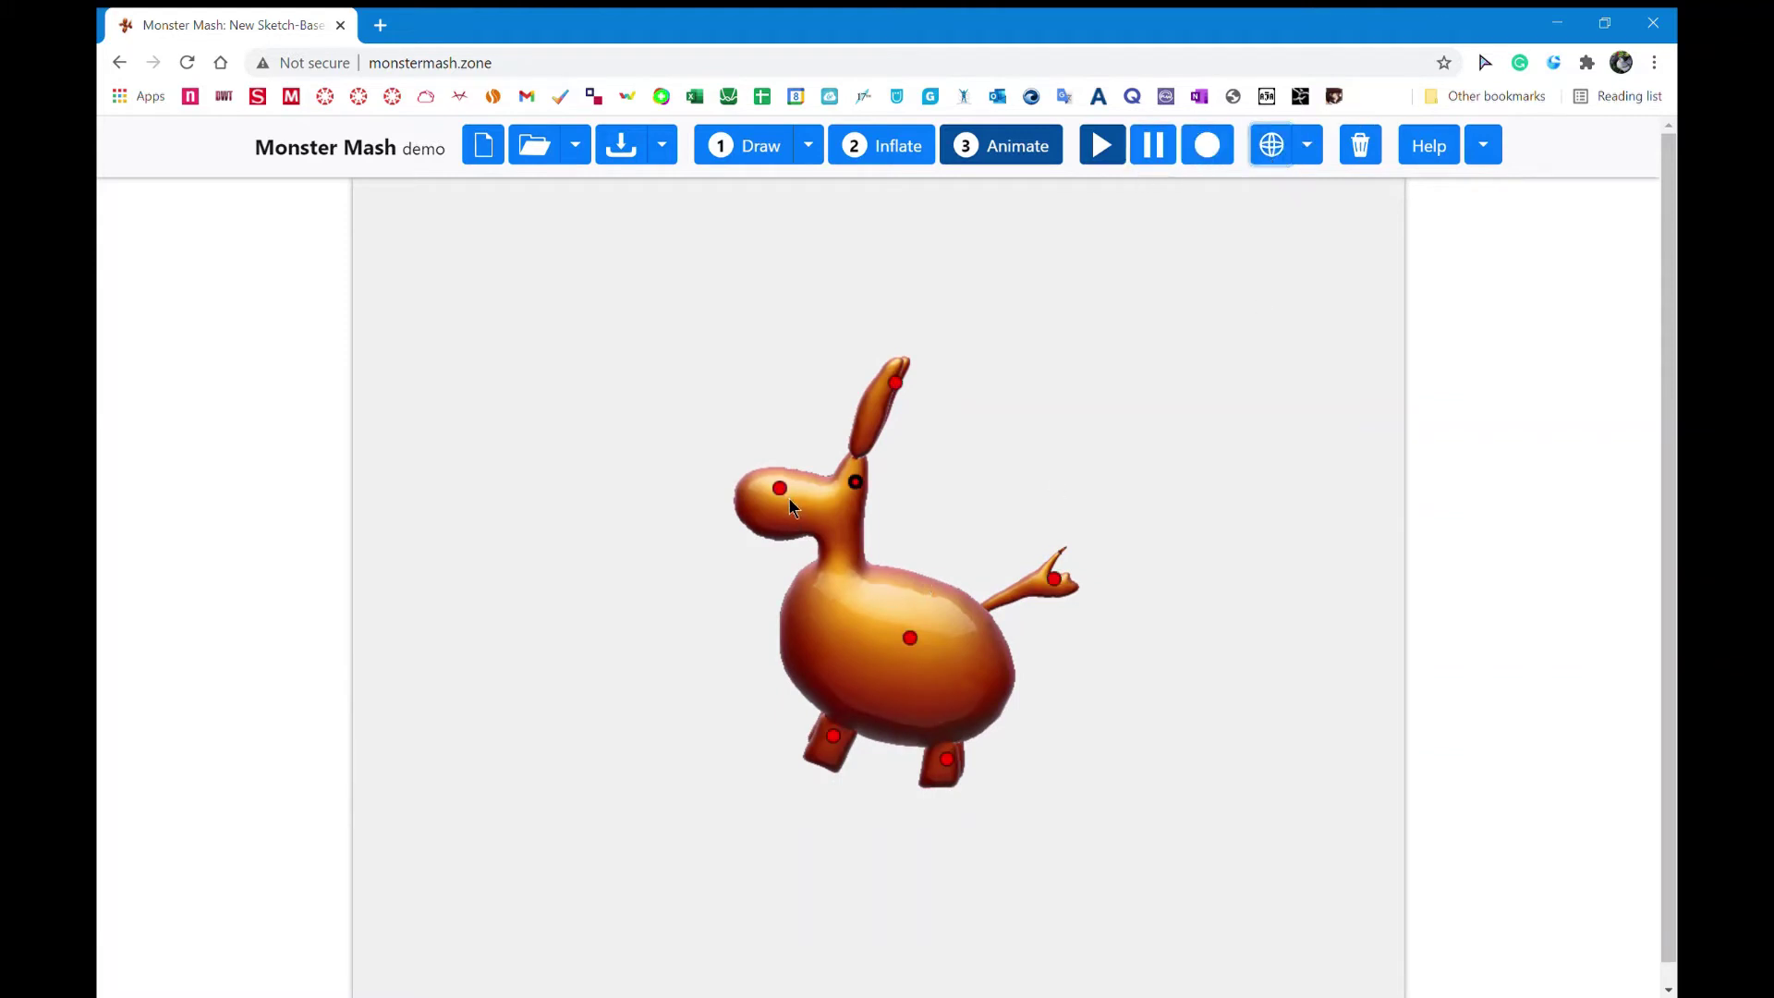
click(874, 391)
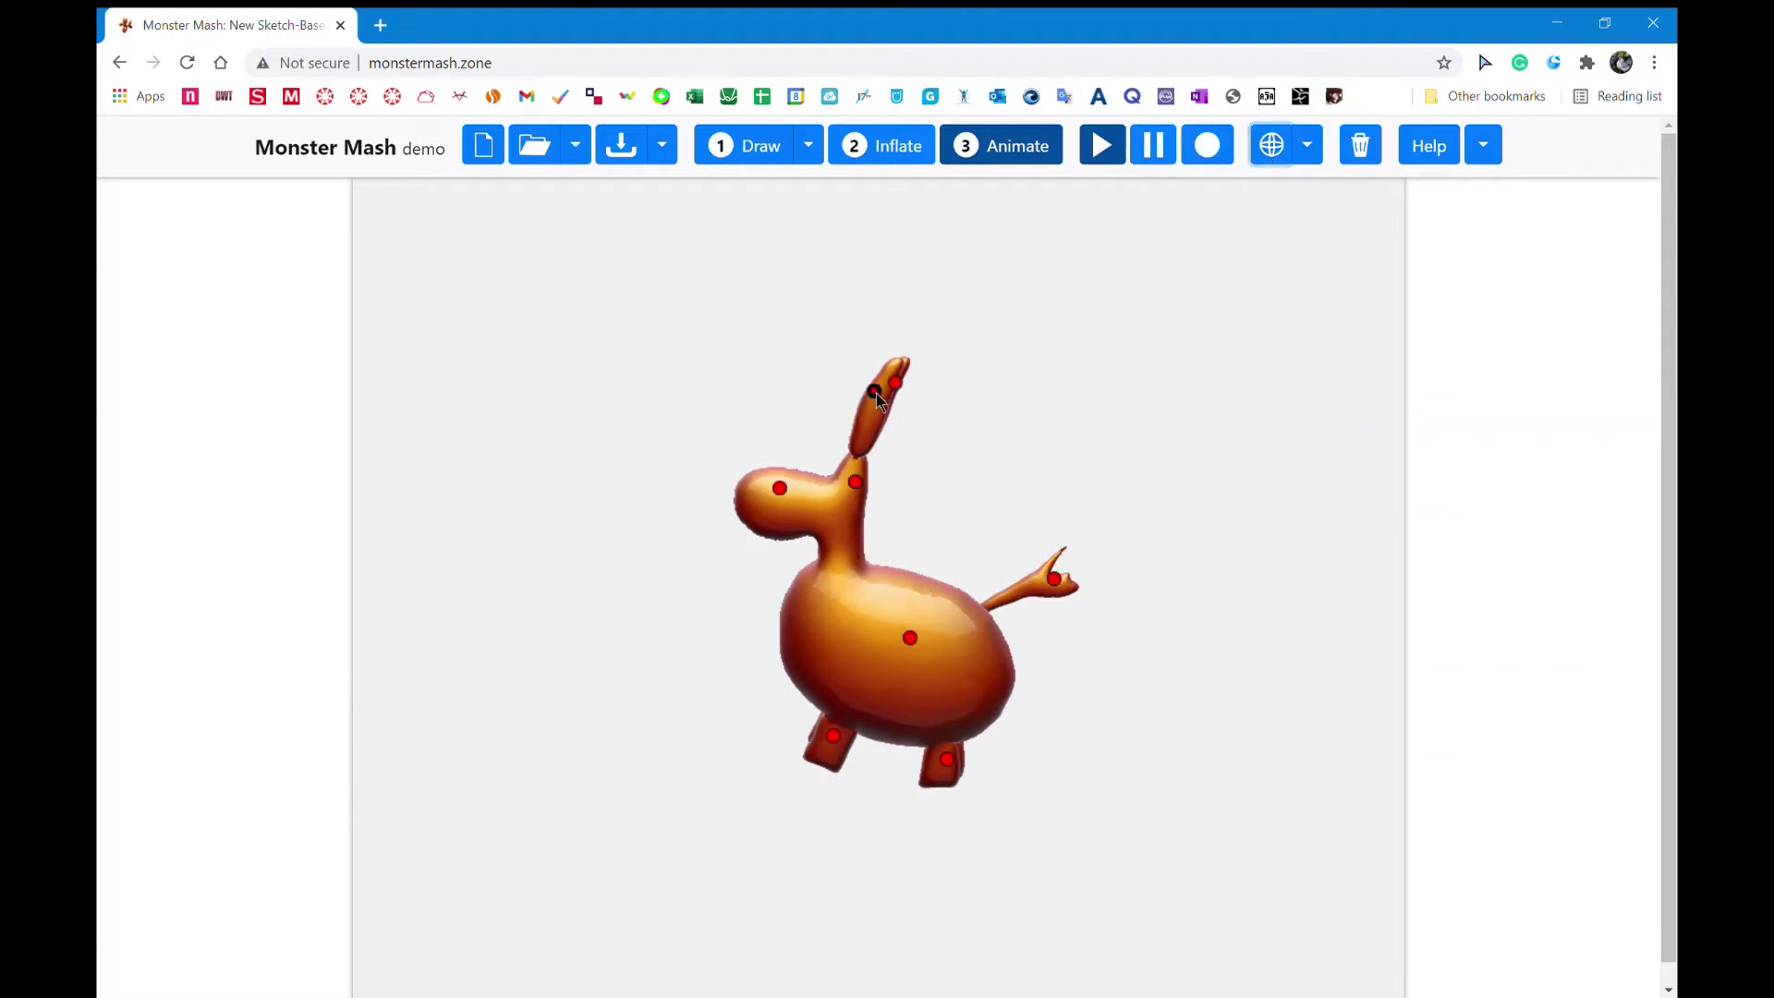
click(947, 762)
click(809, 750)
click(946, 763)
click(926, 782)
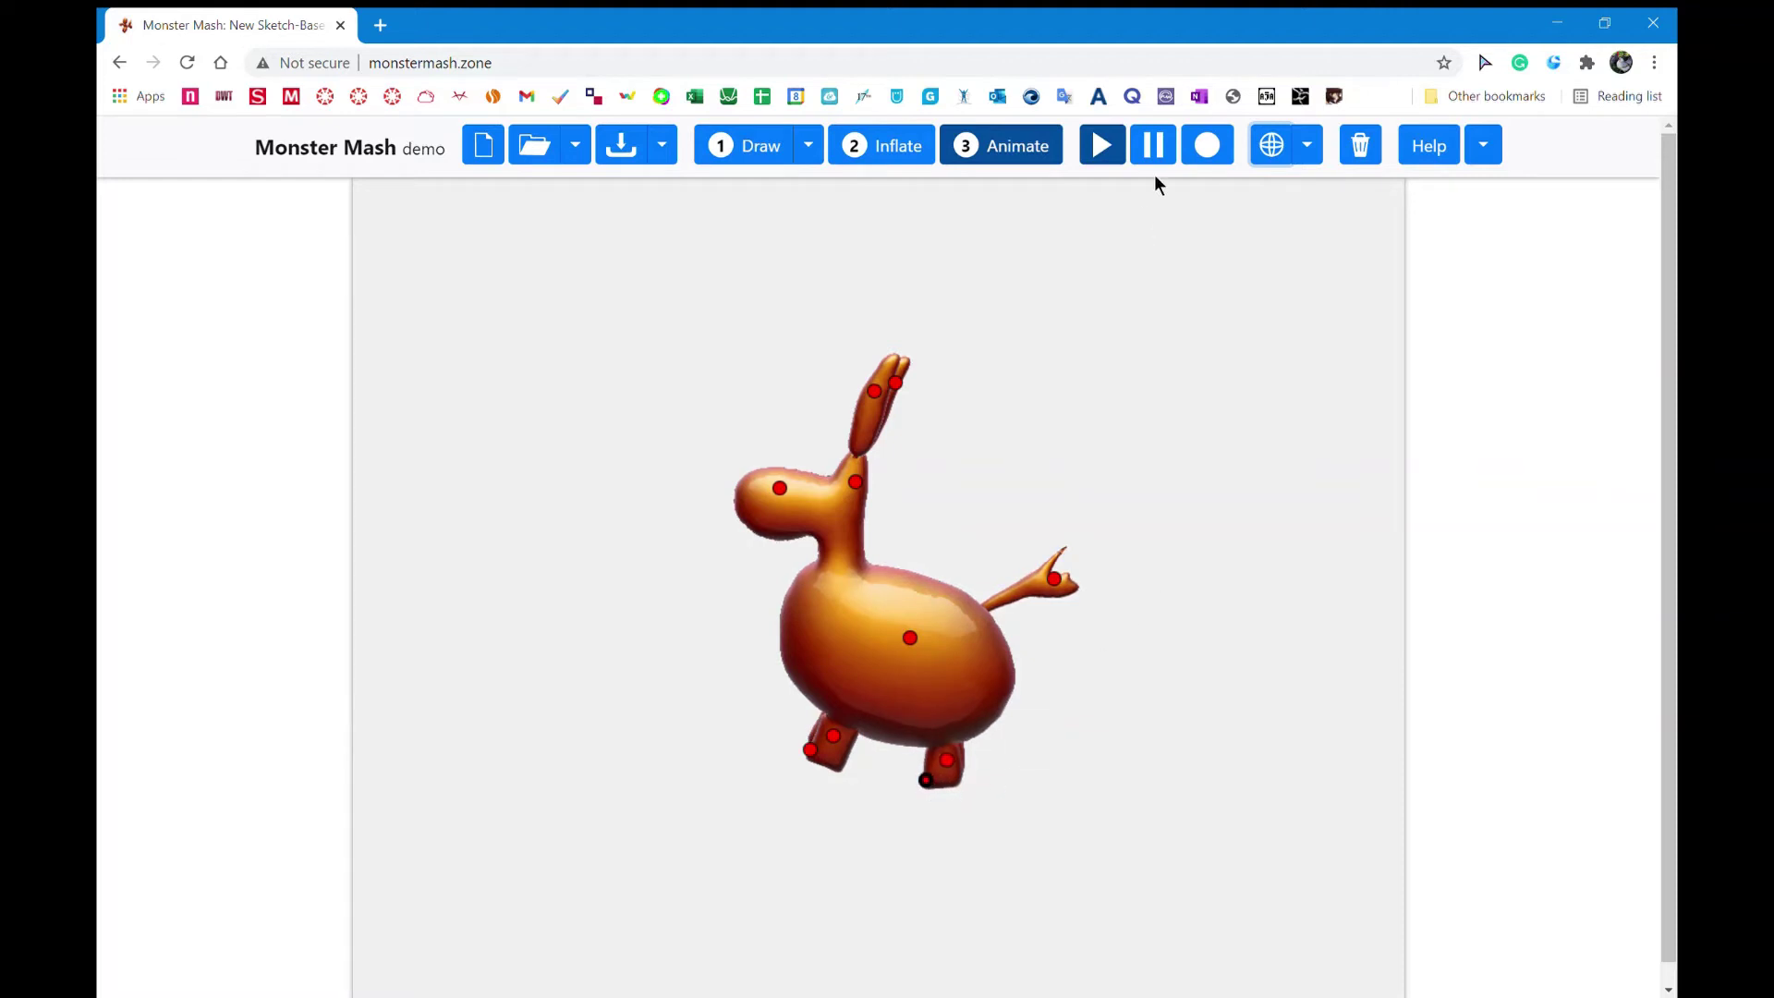
click(1273, 148)
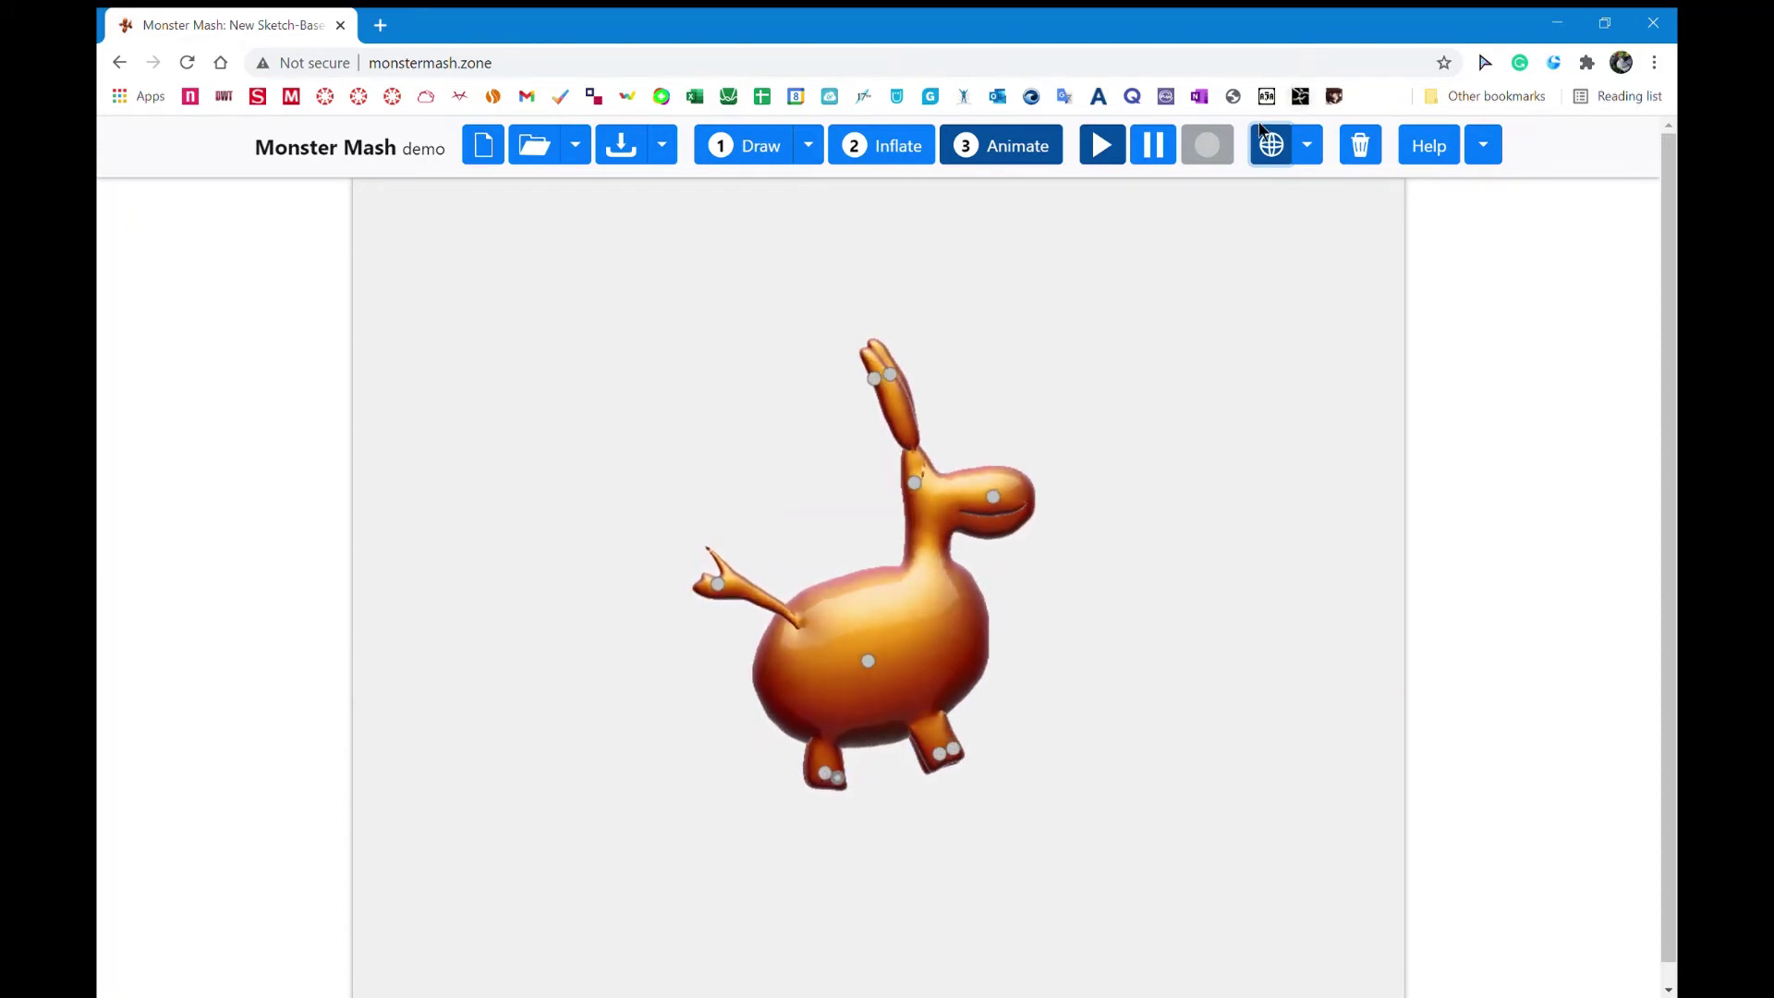
Record the belly pin moving along a dome-shaped loop so the body bobs.
click(1212, 155)
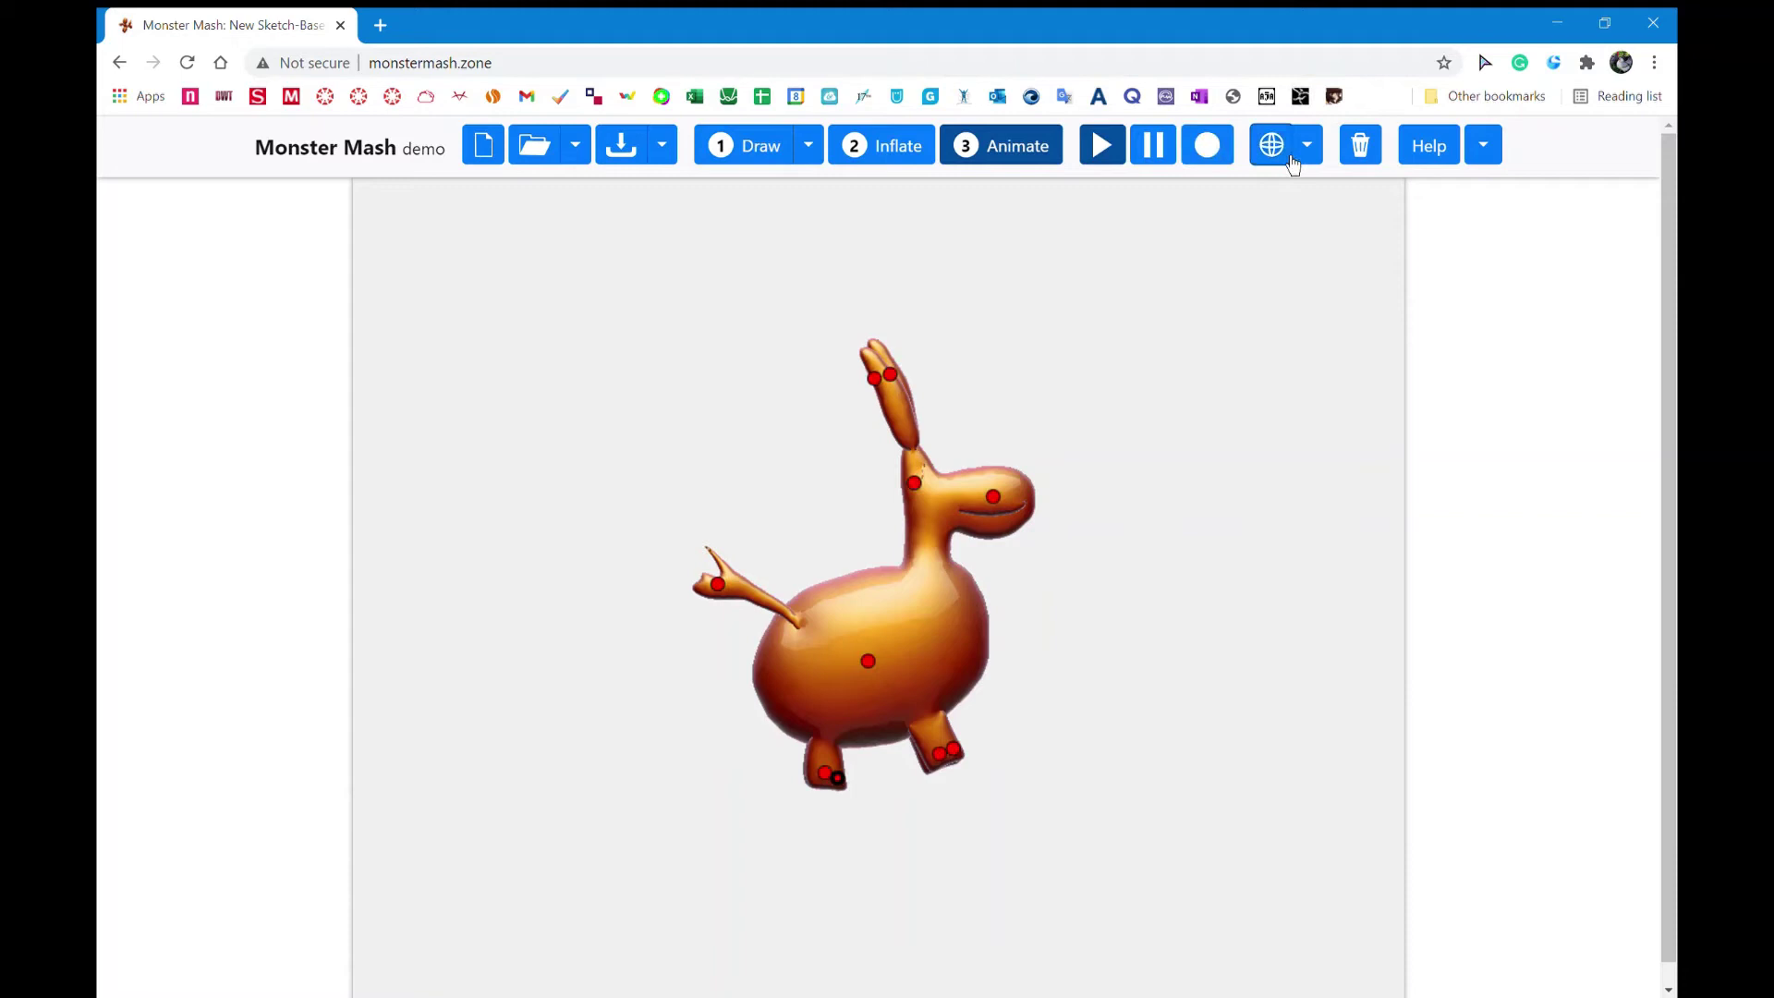
click(1218, 172)
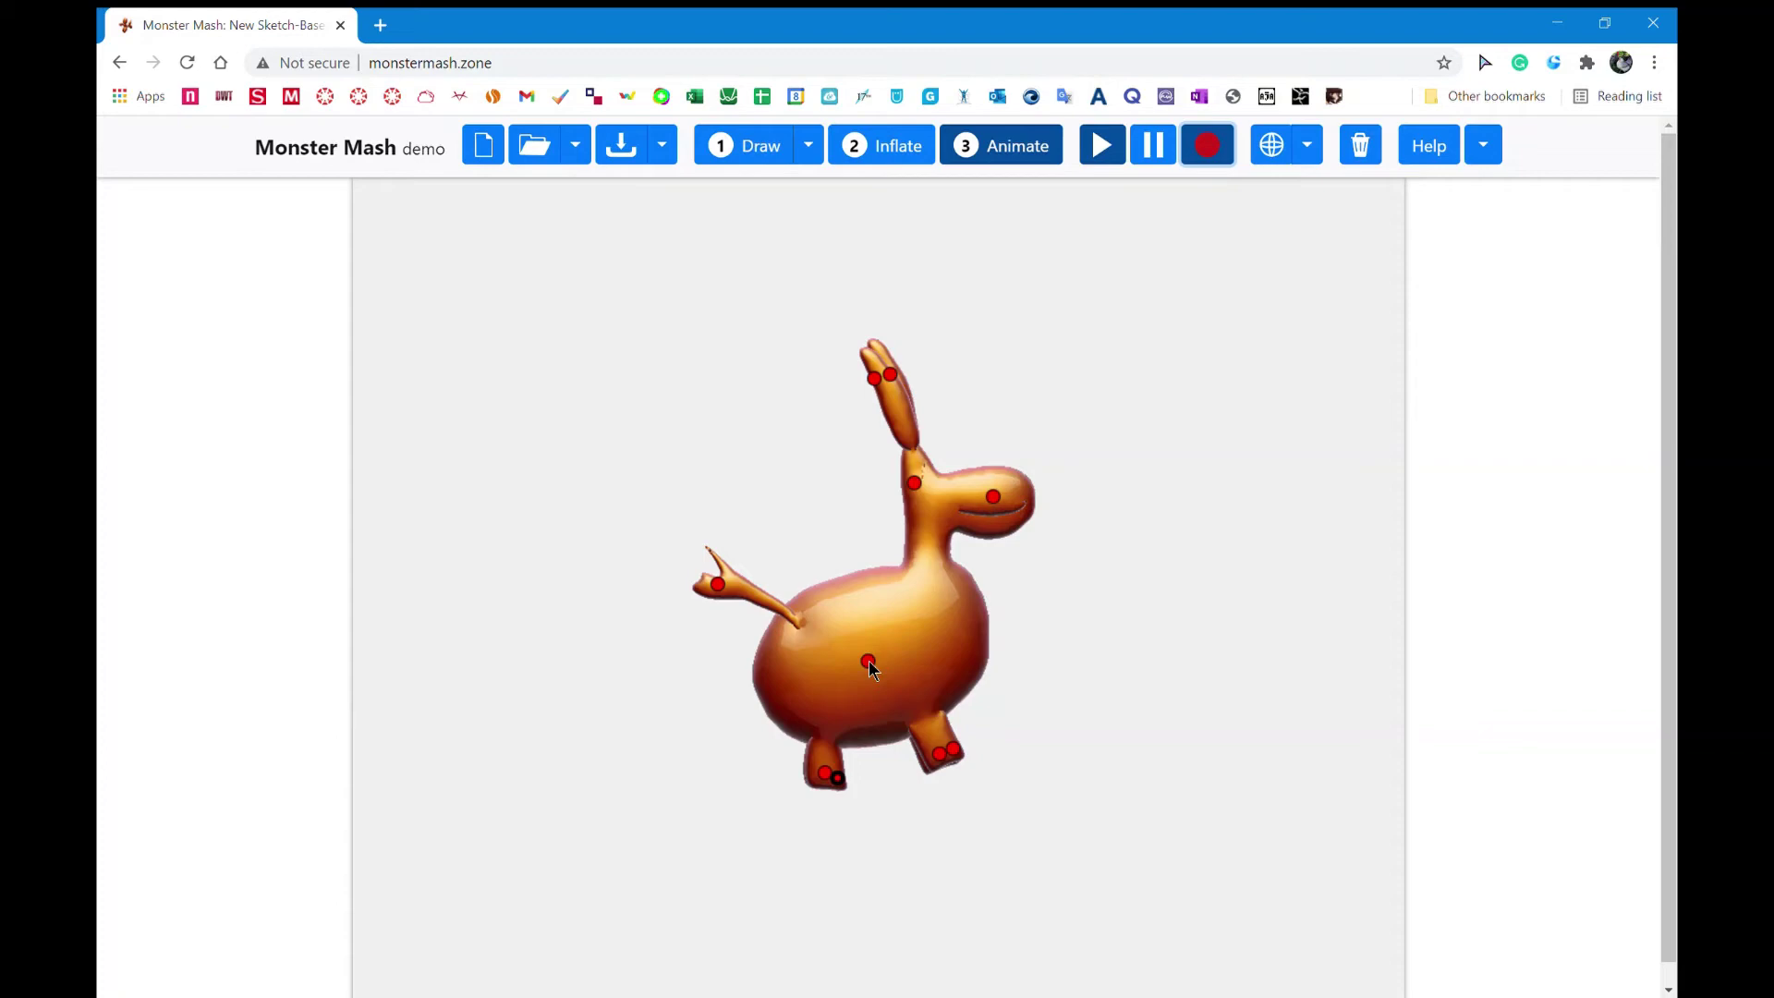
mouse_move(869, 662)
mouse_down()
mouse_move(896, 598)
mouse_move(976, 616)
mouse_move(973, 658)
mouse_move(872, 648)
mouse_up()
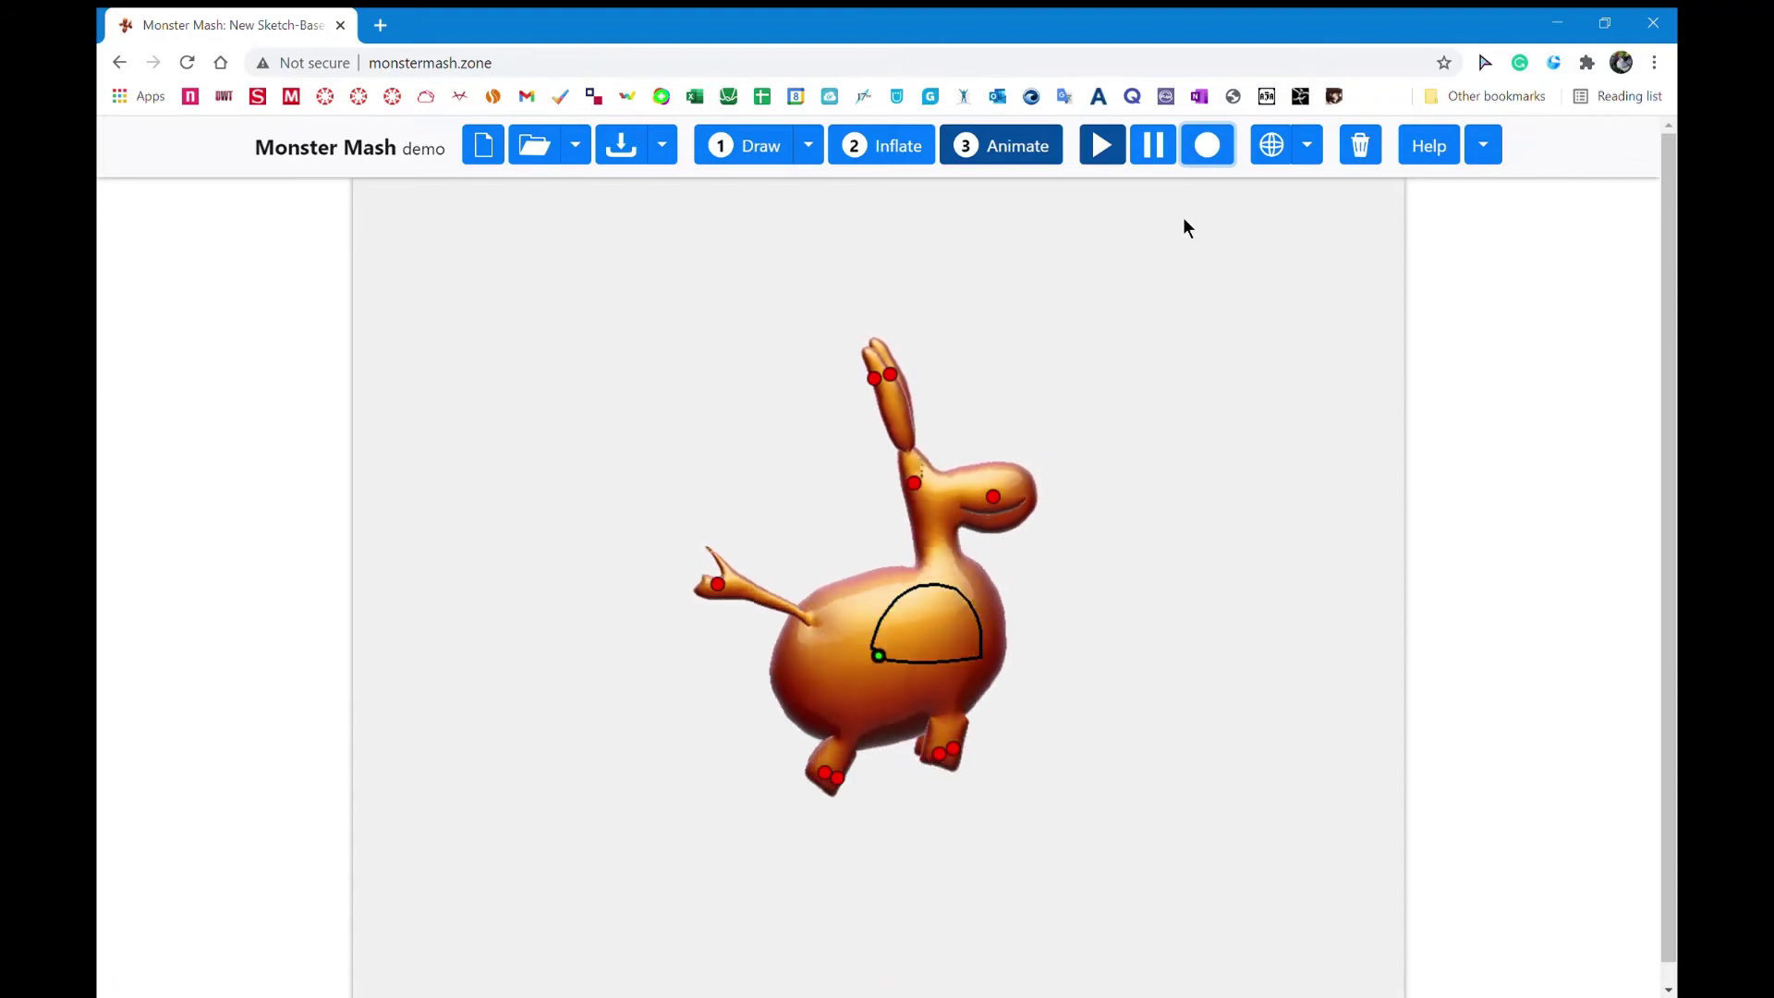
click(1206, 159)
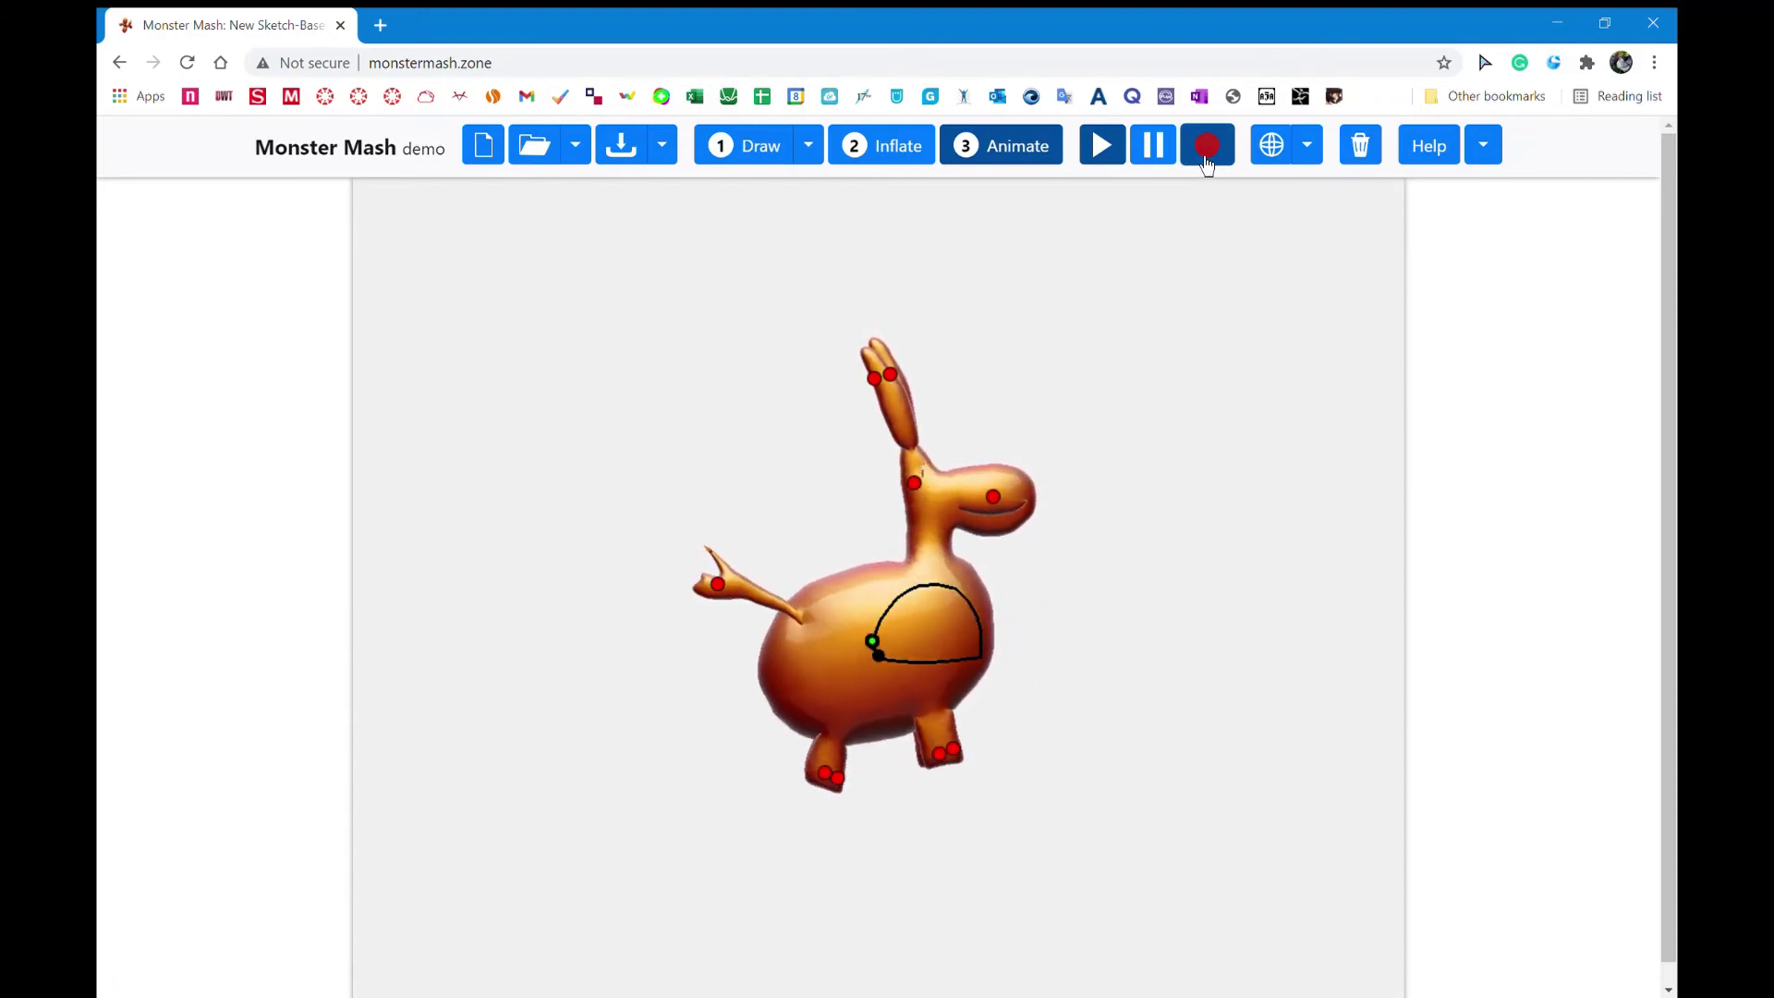
click(1208, 161)
Record looping motions on the head, ear, tail and leg pins to form a running cycle.
click(1208, 146)
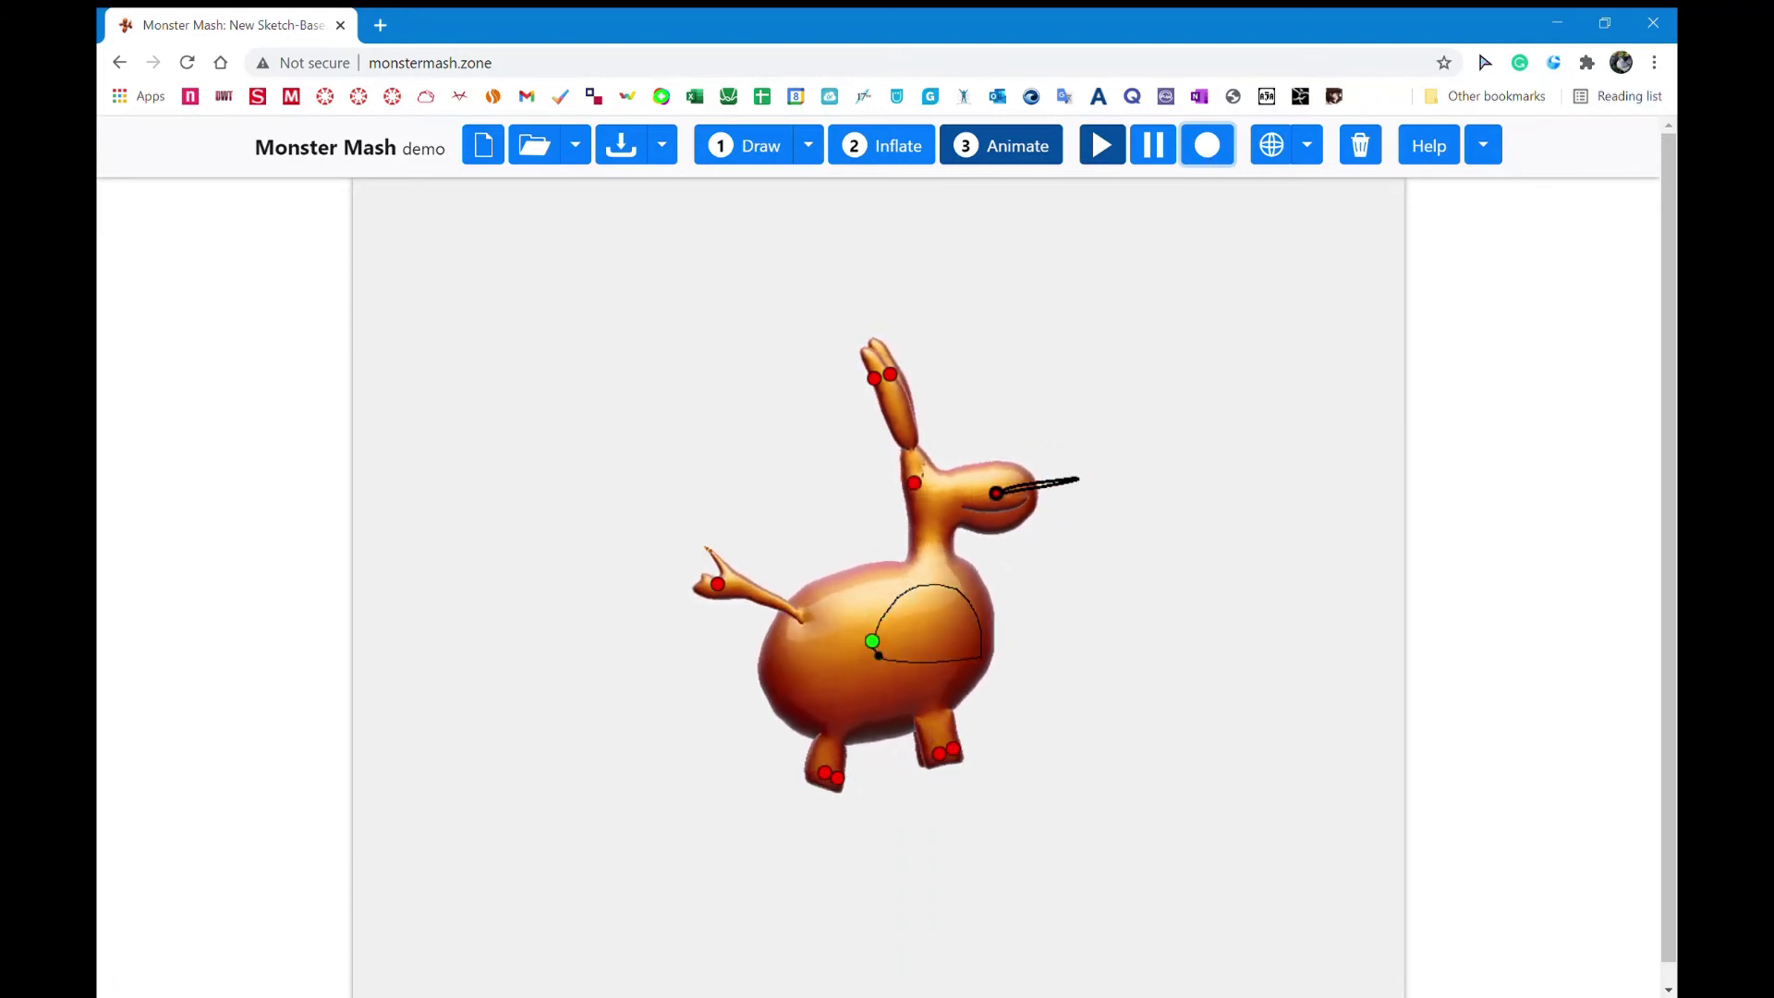
key(r)
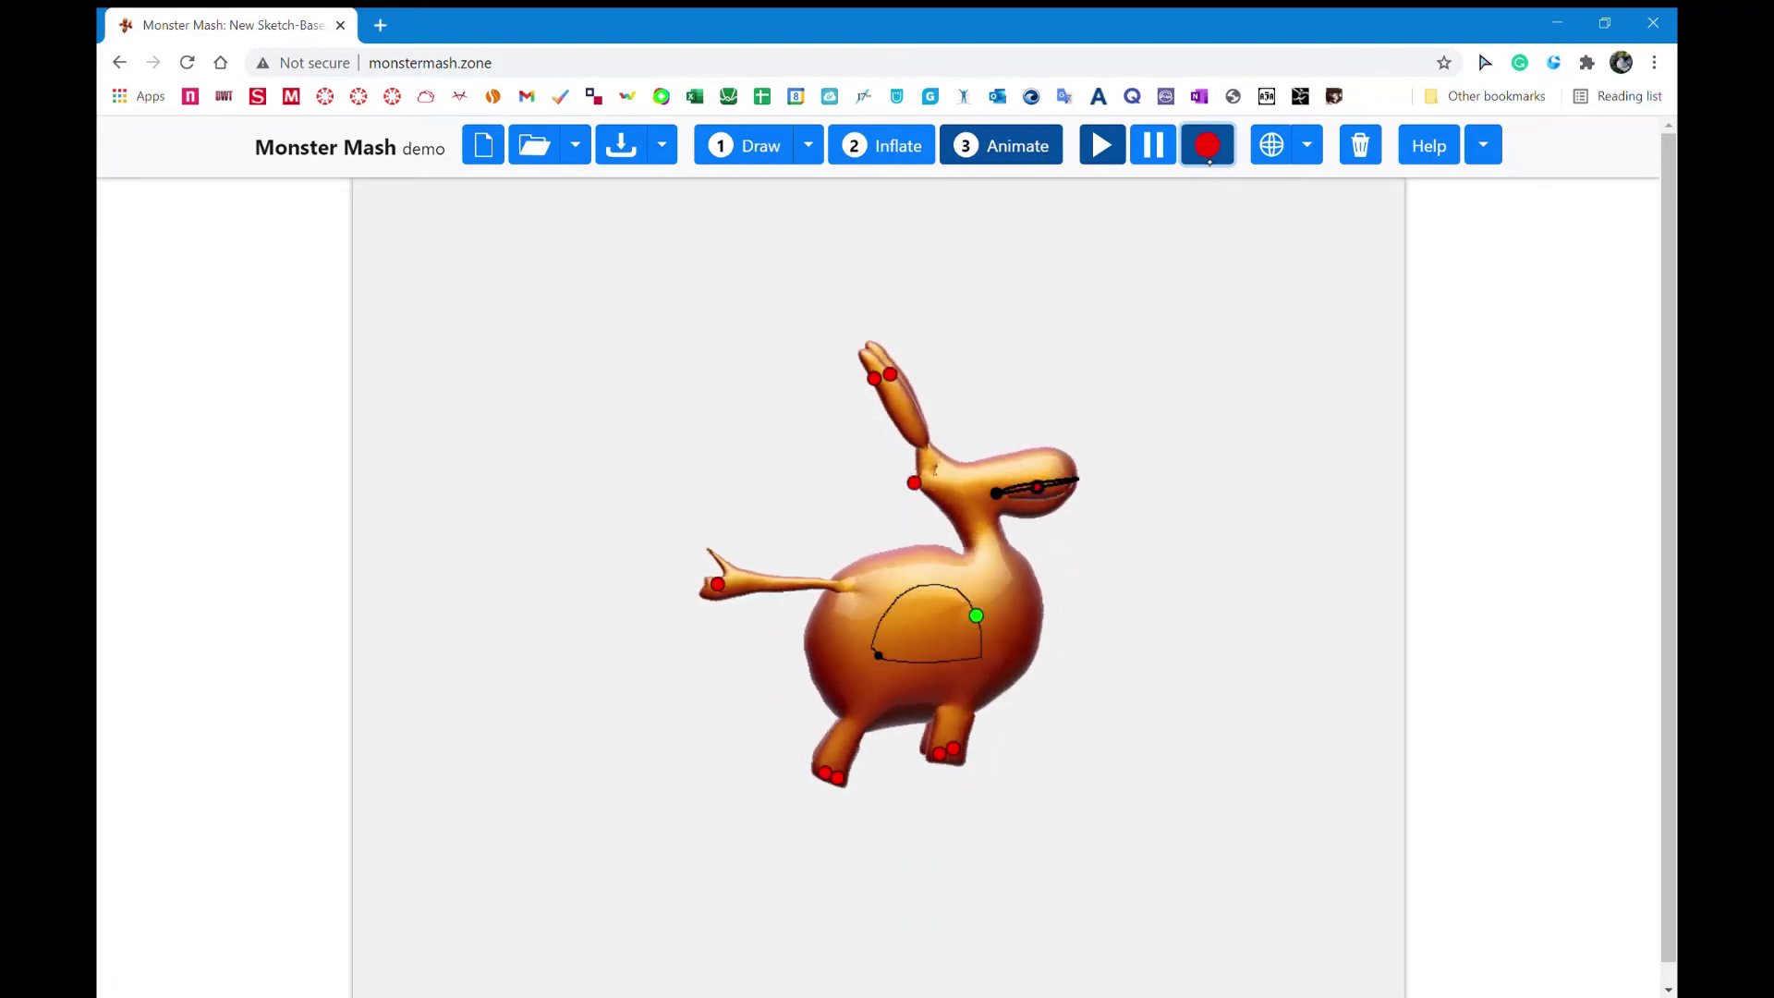
key(r)
click(1218, 158)
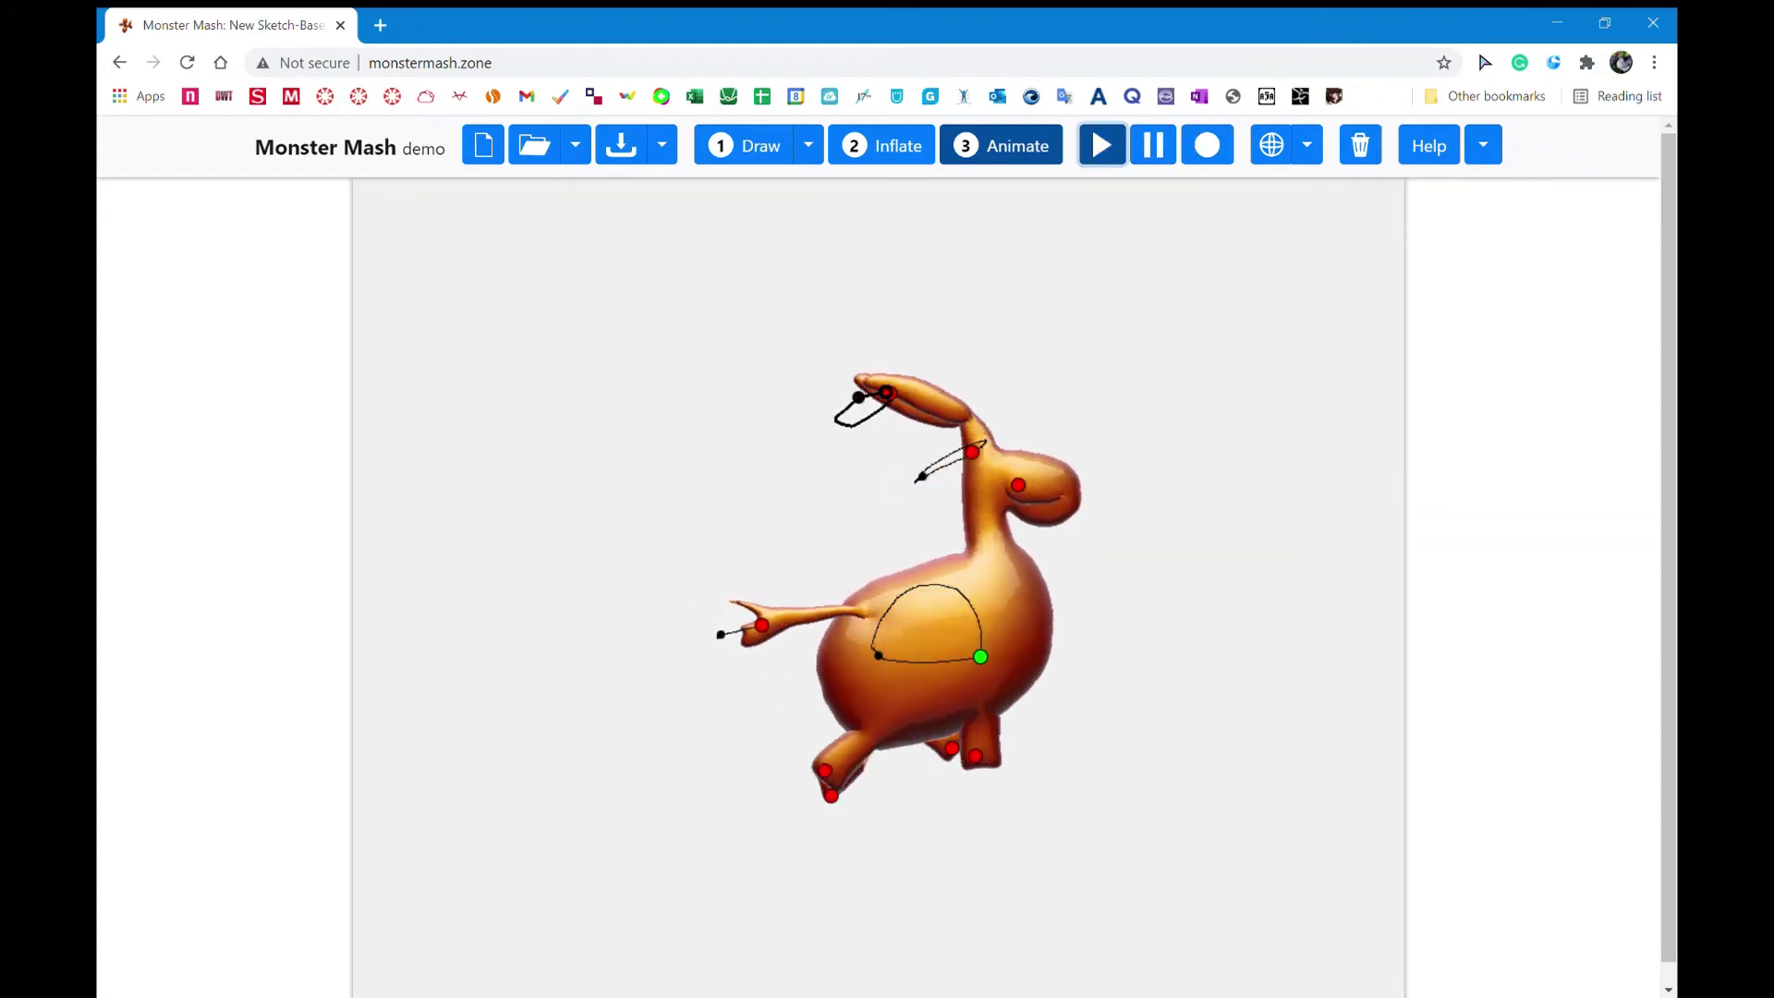
click(1225, 165)
click(1227, 162)
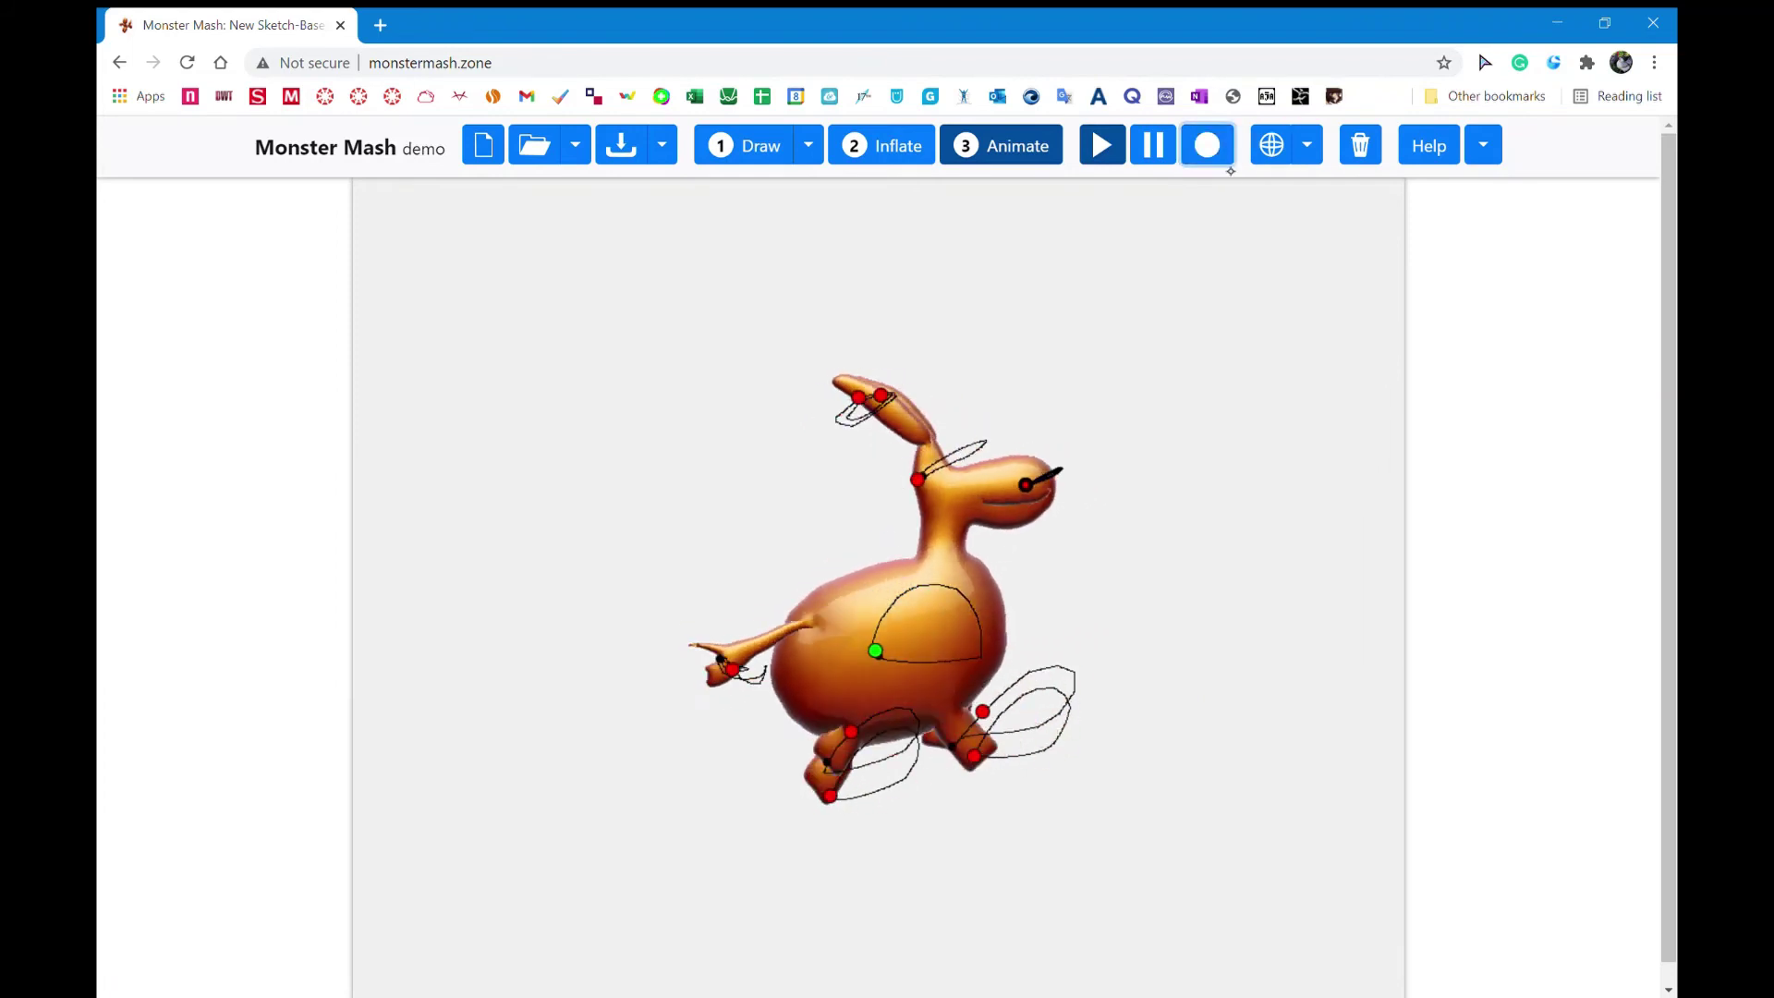
click(1229, 163)
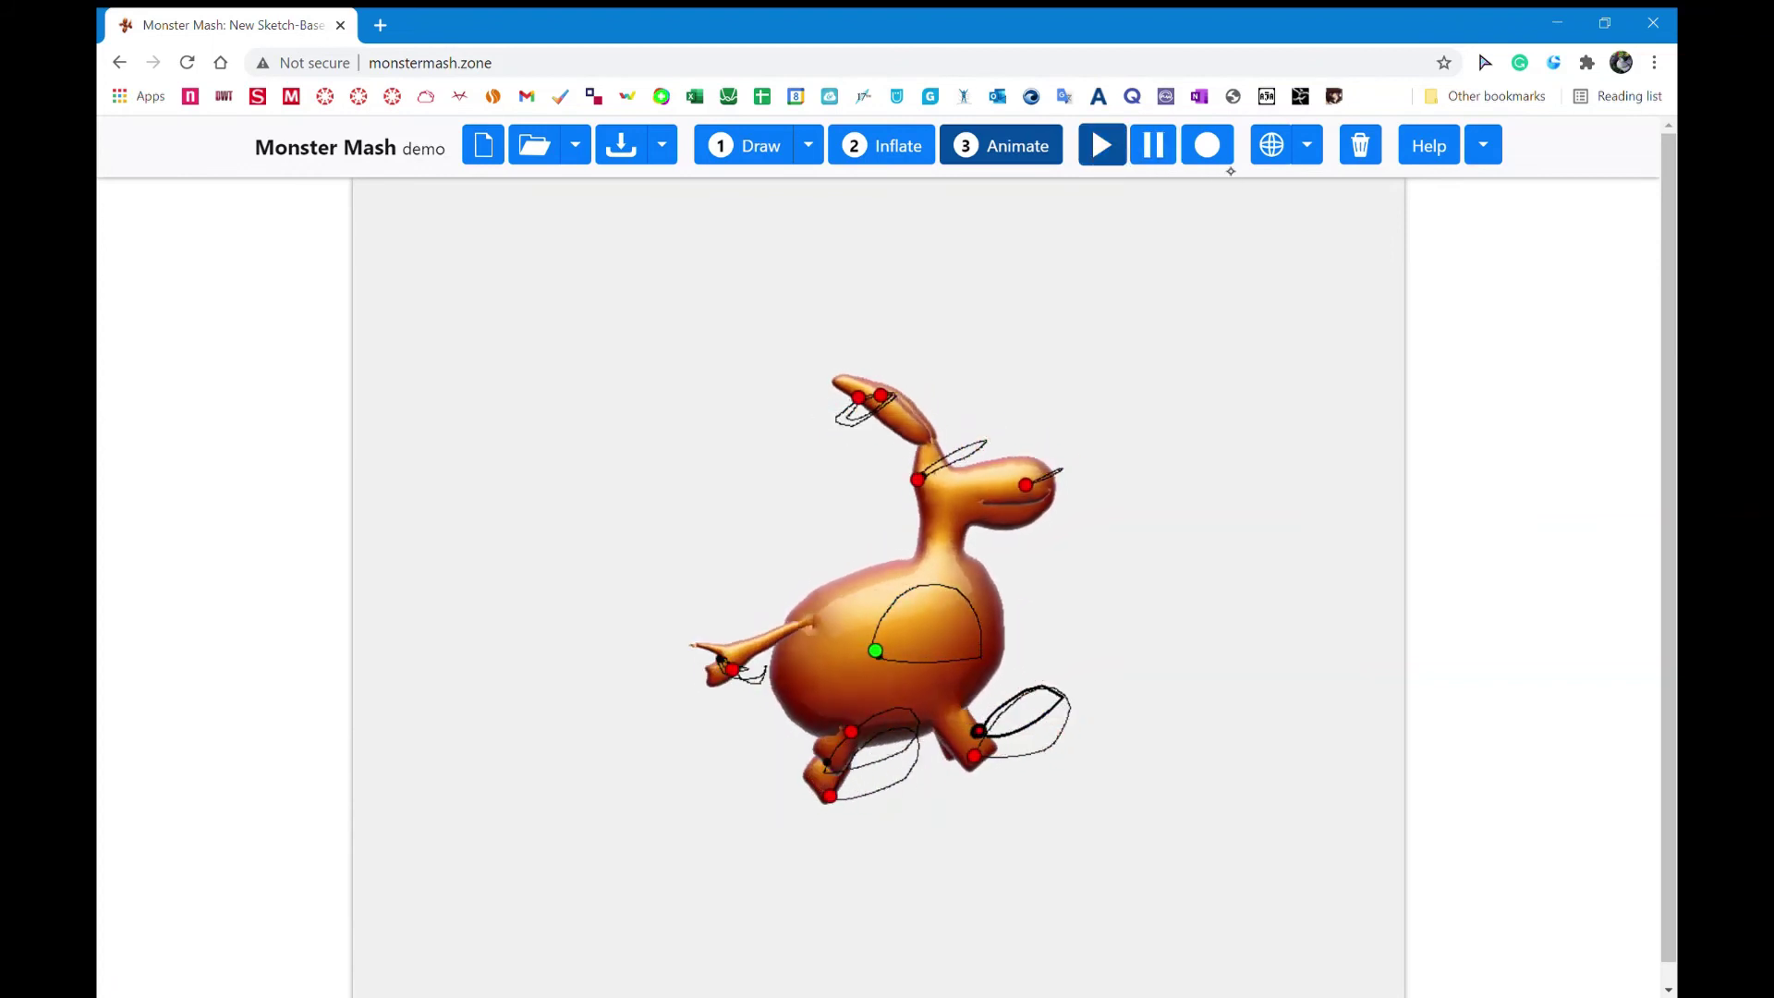
Uncheck Show control pins in the display settings dropdown beside Help.
click(1485, 148)
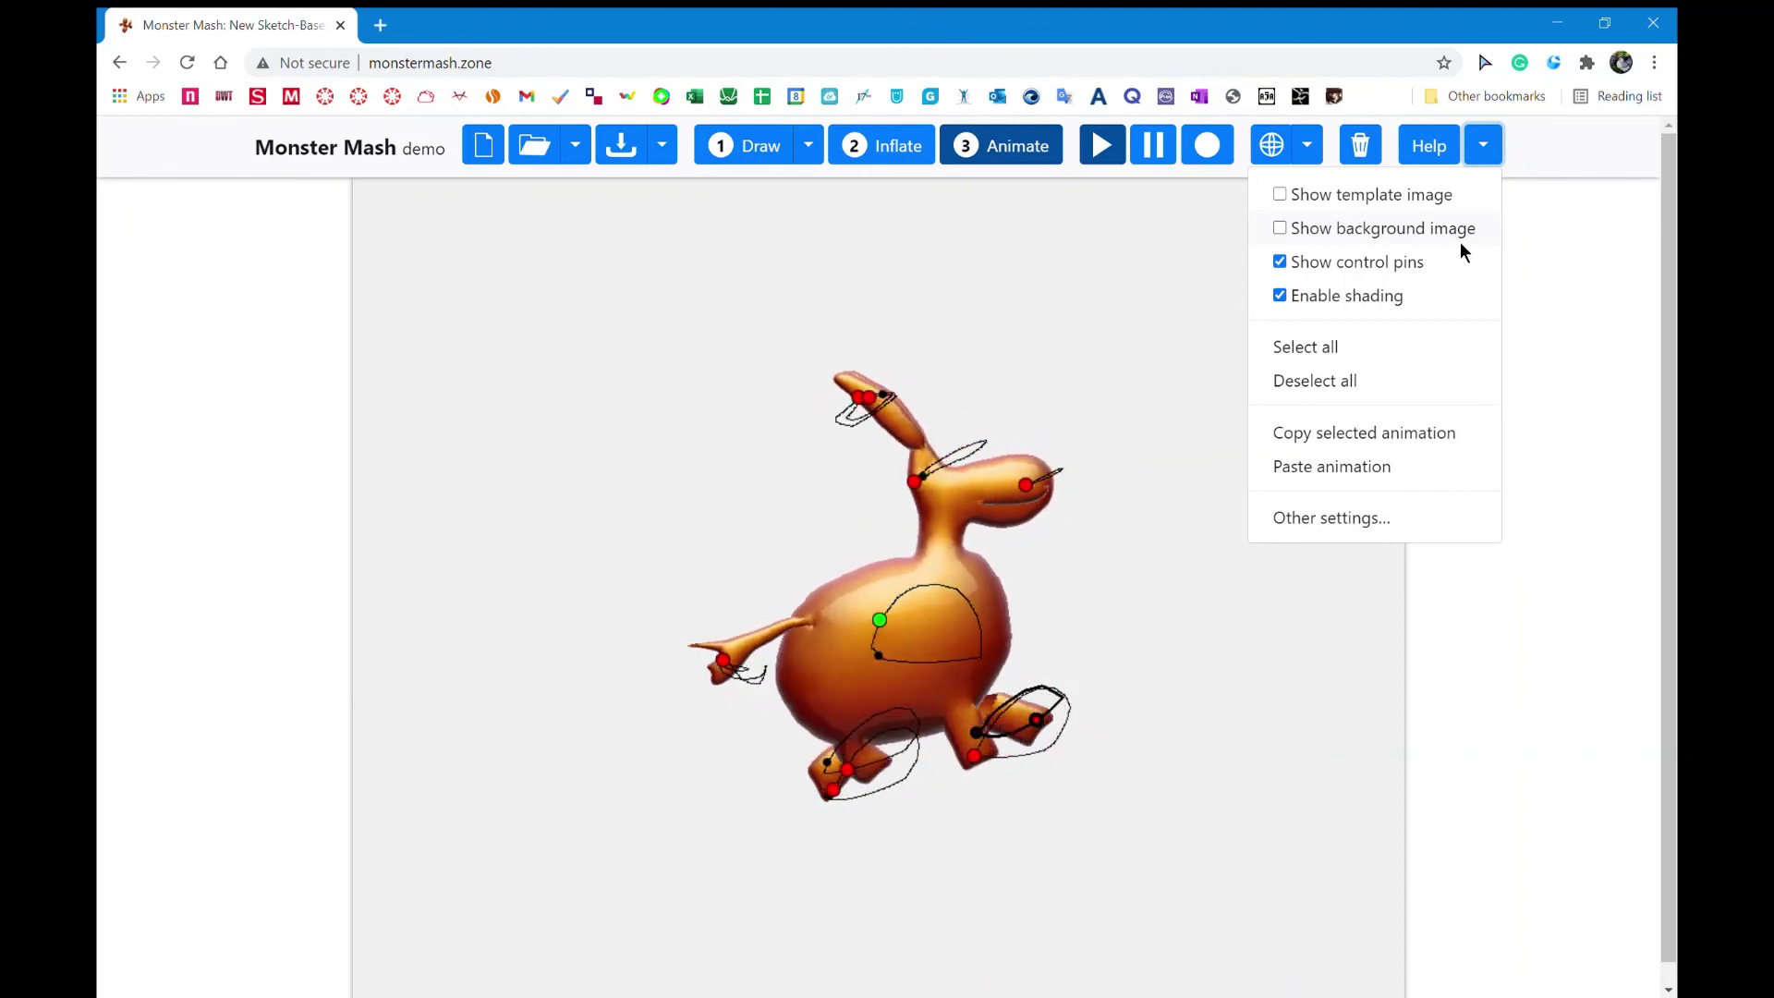
click(1397, 262)
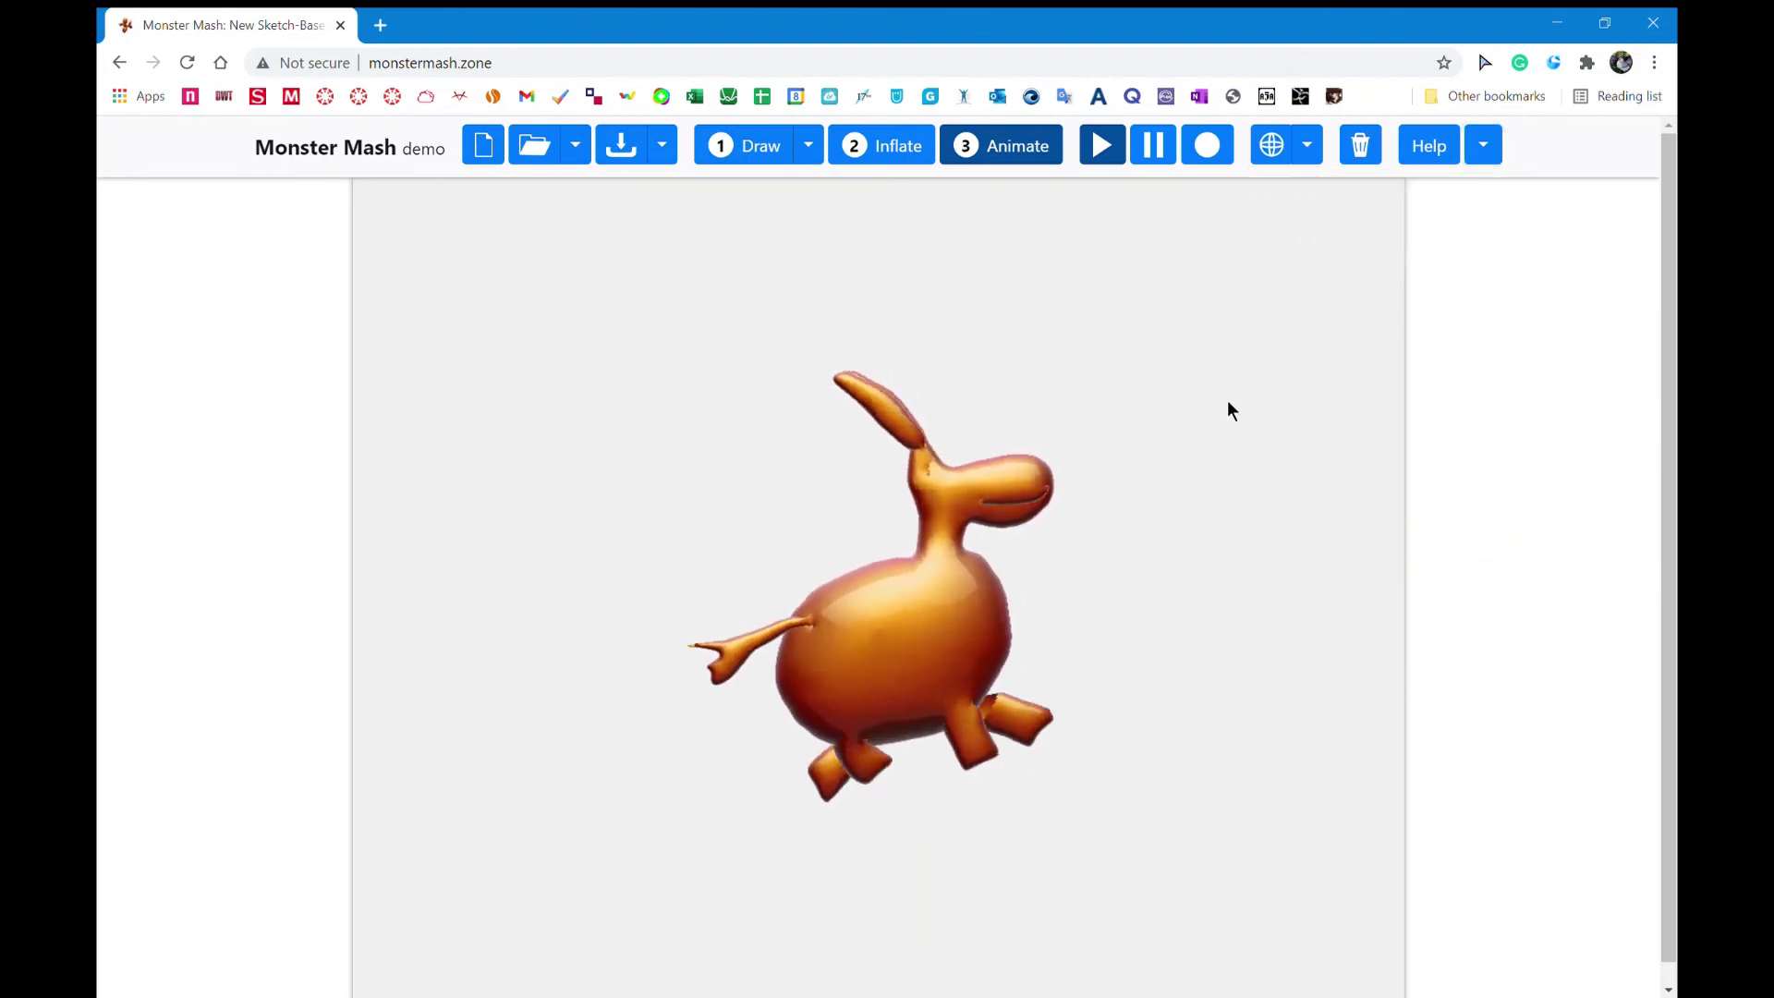